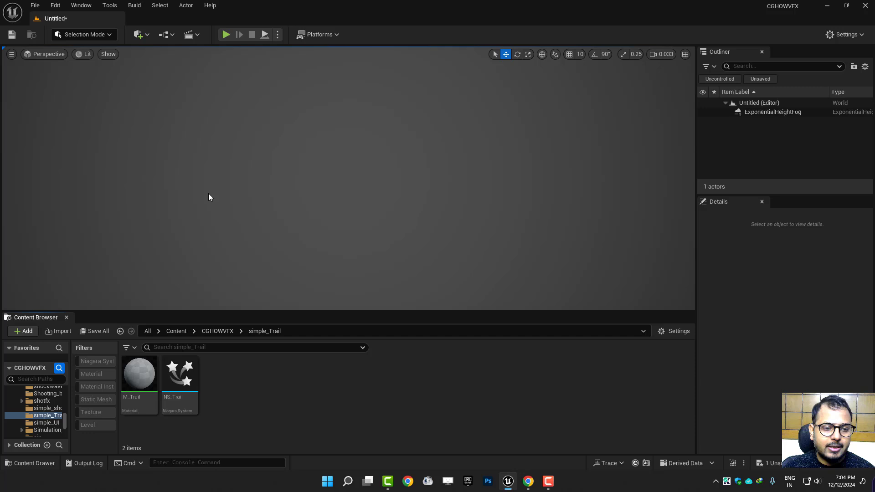
Open the M_Trail material, set it to Masked, Unlit and Two Sided, and preview it on a plane.
left_click(133, 376)
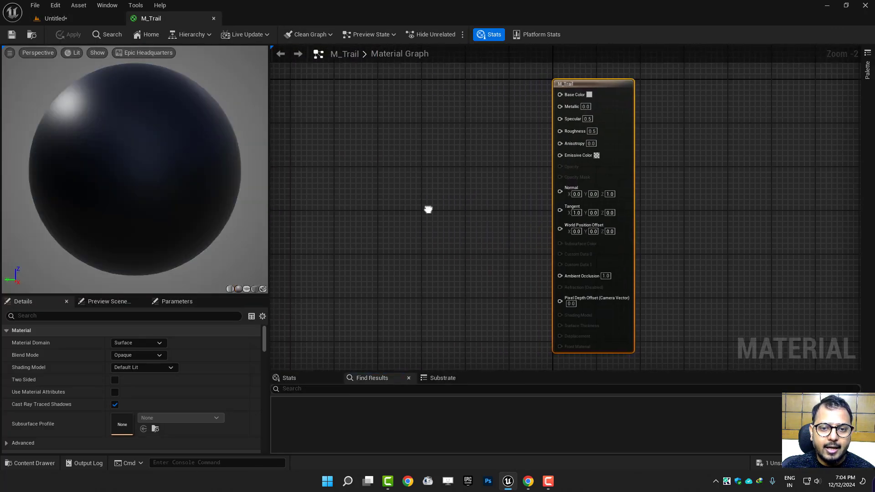
left_click(138, 357)
left_click(131, 381)
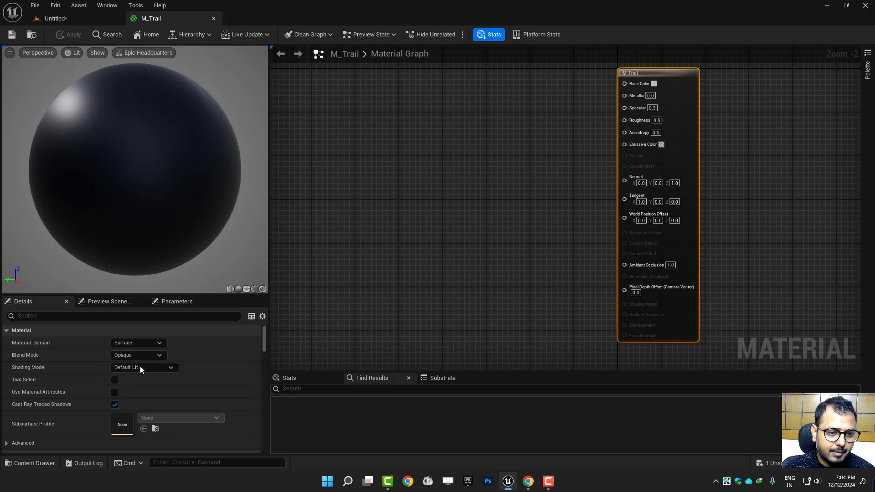
left_click(140, 367)
left_click(125, 254)
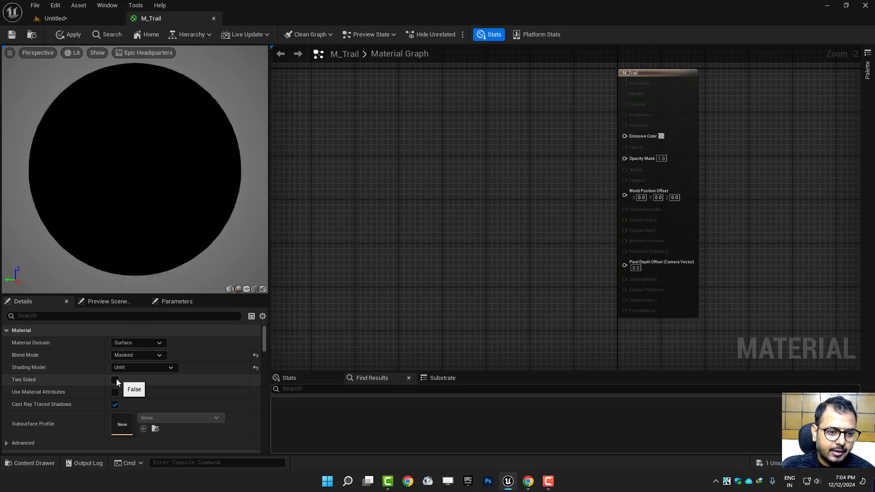
left_click(115, 379)
left_click(246, 288)
Add a RadialGradientExponential node to the material graph and preview its output.
right_click_drag(391, 173, 438, 179)
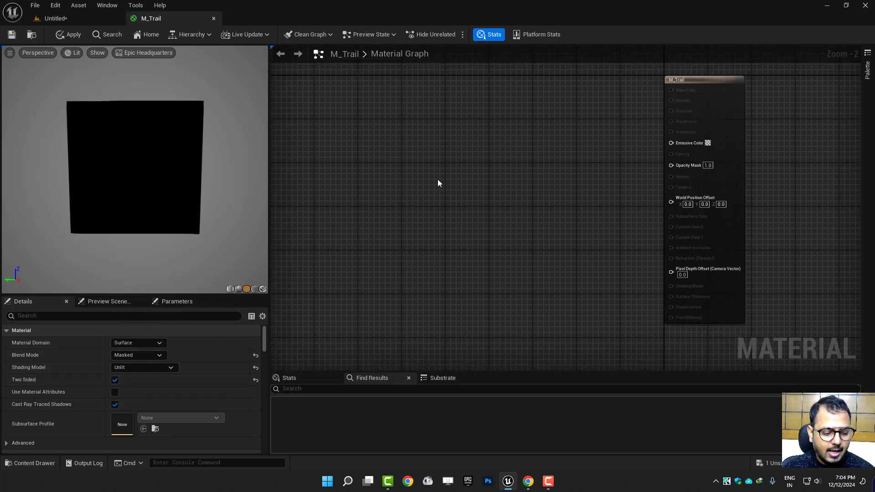
right_click(436, 177)
type("radial")
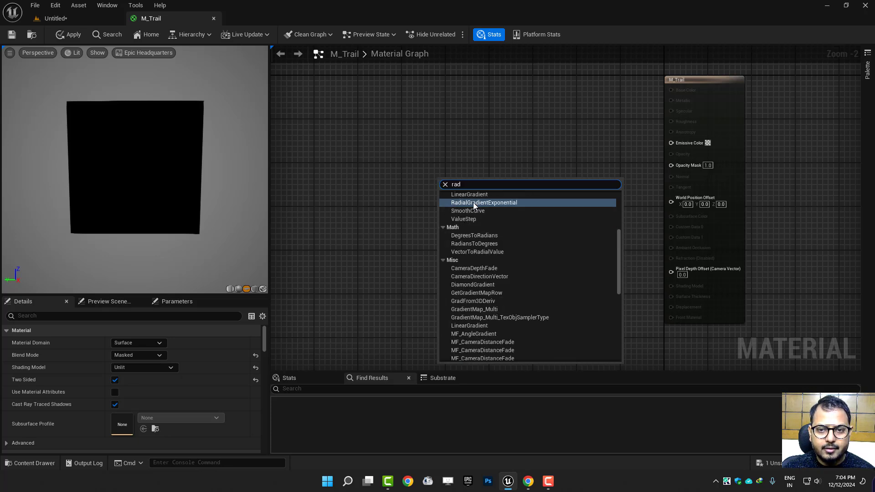
left_click(472, 202)
key("space")
left_click_drag(511, 219, 481, 172)
Add a Noise node and place it below and to the left of the radial gradient node.
right_click_drag(386, 246, 391, 236)
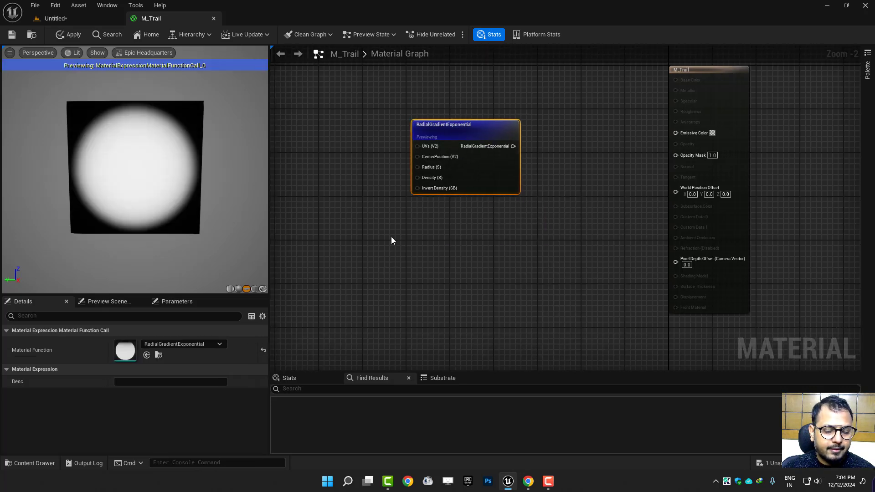
right_click(381, 234)
type("nois")
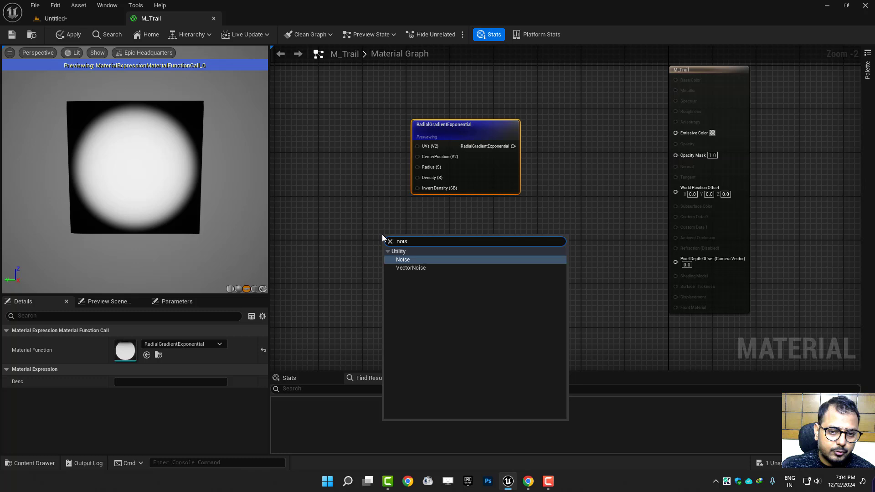
key("Return")
left_click_drag(413, 253, 305, 294)
right_click_drag(355, 266, 391, 268)
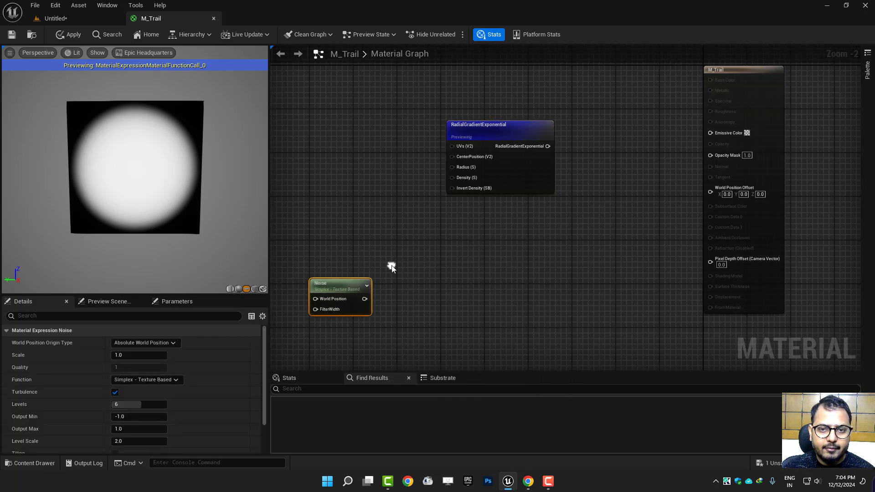
Add a constant with value 0.2 and connect it to the Radius input of RadialGradientExponential.
right_click_drag(450, 192, 427, 241)
scroll(428, 242, "up", 2)
left_click(374, 233)
left_click_drag(400, 239, 429, 224)
type("0.2")
key("Return")
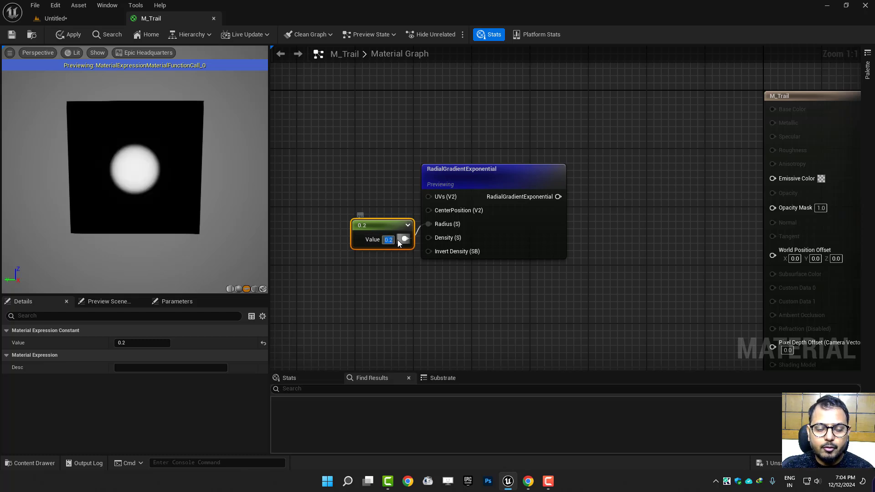
Preview the Noise node and set its Scale to 0.02, Function to Voronoi and Turbulence off.
right_click_drag(379, 290, 478, 204)
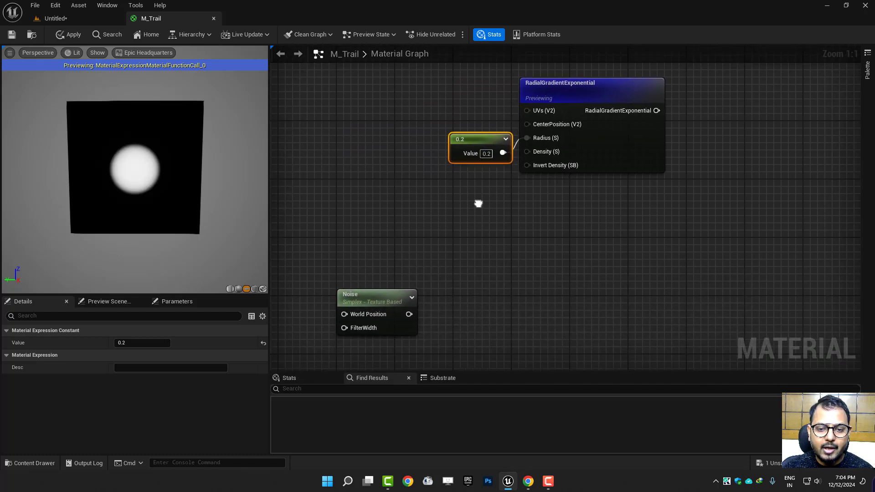
left_click(394, 296)
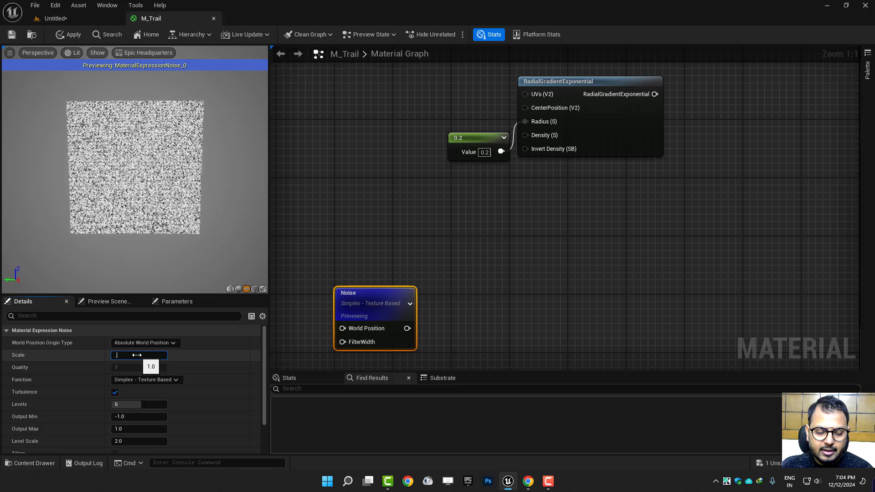
type(".02")
key("Return")
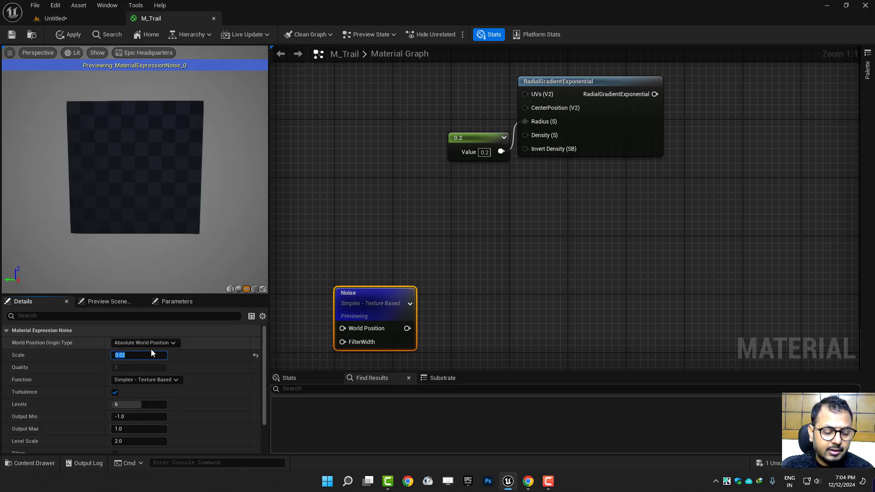
left_click(124, 381)
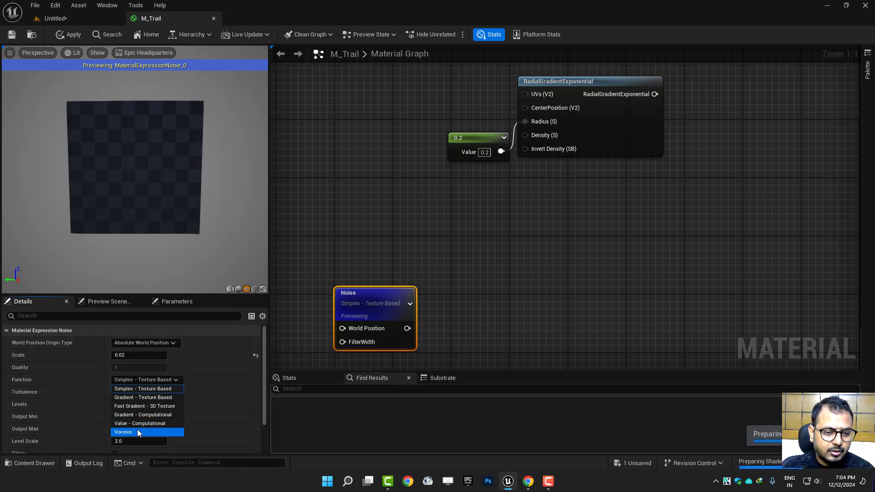
left_click(137, 429)
left_click(114, 393)
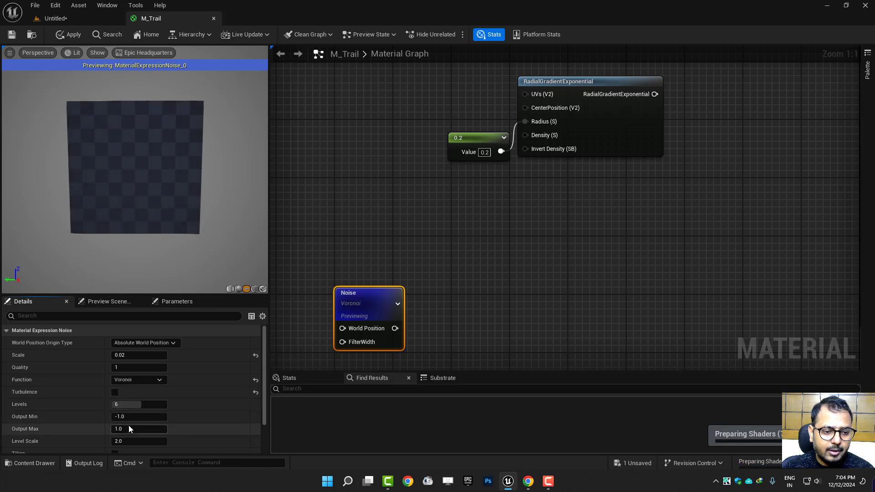
Set the Noise node's Output Min to 0 and Levels to 2.
left_click(129, 417)
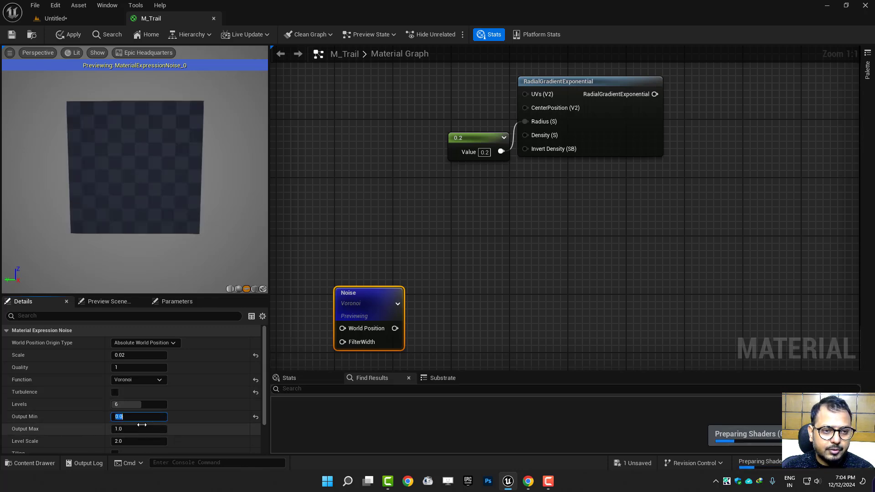
type("0")
key("Return")
left_click(114, 406)
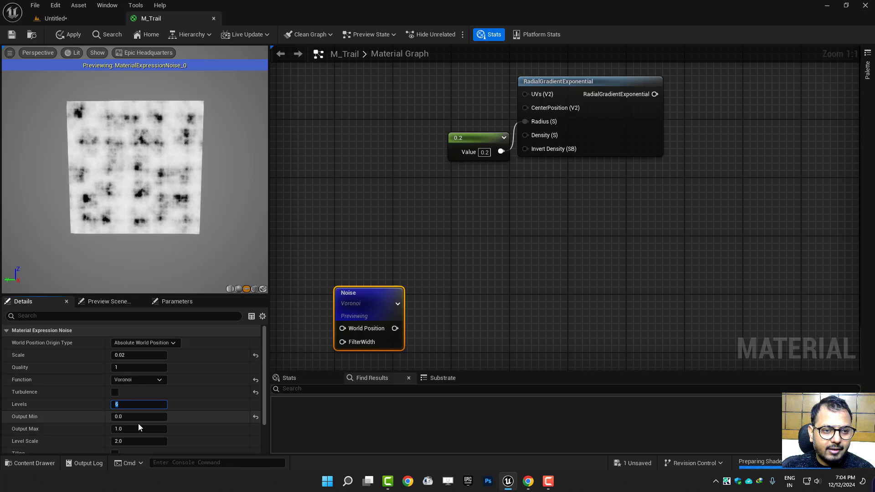
type("2")
key("Return")
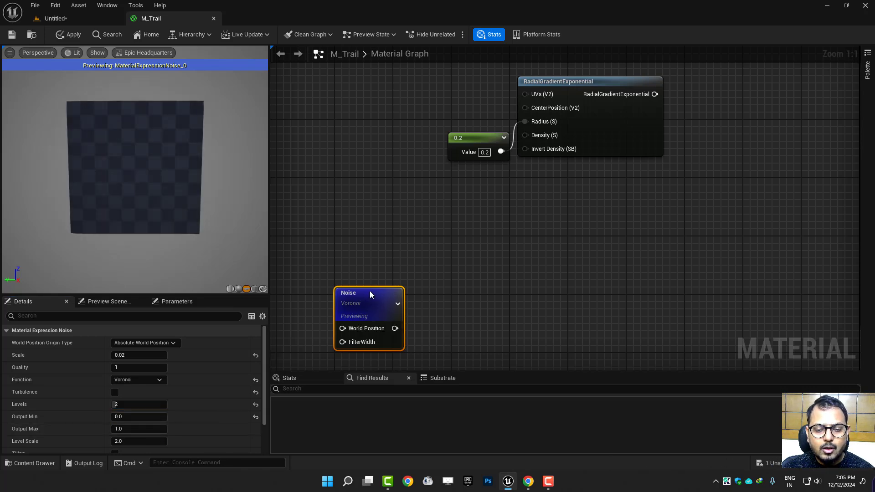
Feed the Noise output into a new Component Mask limited to the R channel and preview the mask.
left_click_drag(370, 291, 355, 248)
right_click_drag(395, 274, 394, 301)
left_click(408, 277)
key("shift+c")
left_click(408, 277)
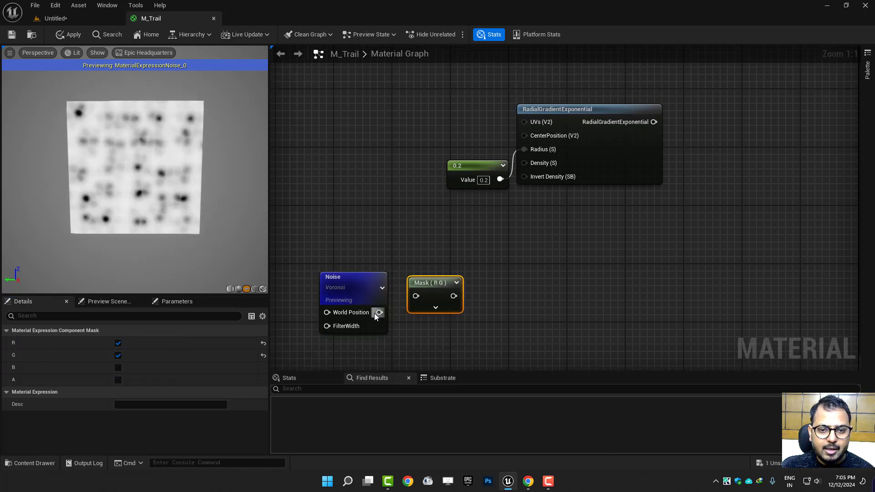
left_click_drag(379, 312, 393, 226)
left_click(118, 355)
key("space")
Add a Lerp node near the radial gradient and connect the R mask to its Alpha input.
right_click_drag(545, 188, 522, 245)
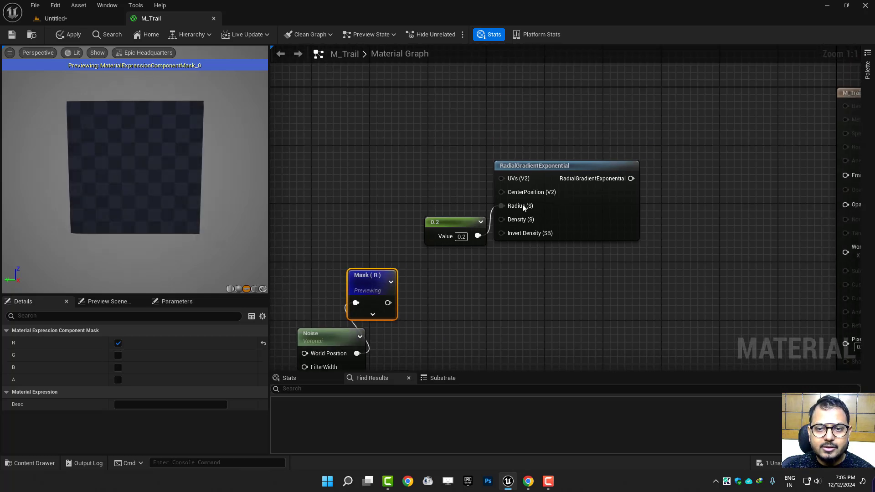
left_click_drag(435, 221, 387, 194)
left_click(423, 243)
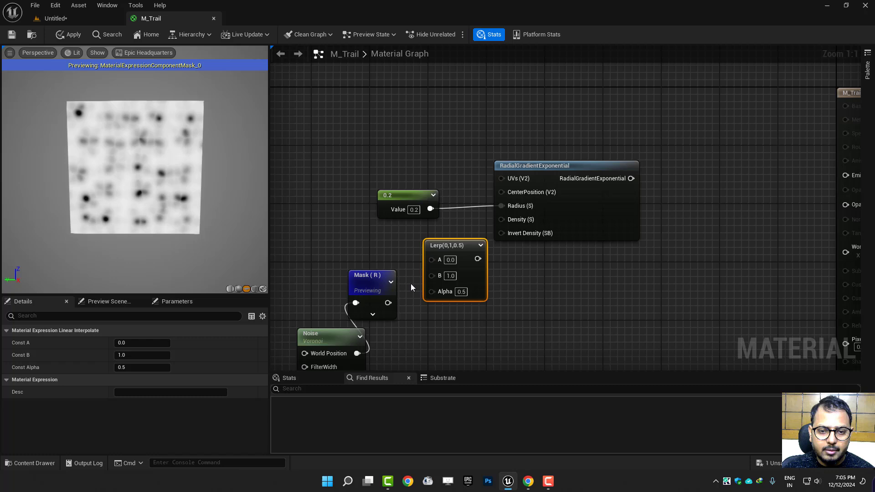
left_click_drag(387, 302, 445, 294)
Set the Lerp node's A and B values to 0.5 and connect its output to the gradient's Radius input.
left_click(449, 275)
type("0.5")
left_click(450, 259)
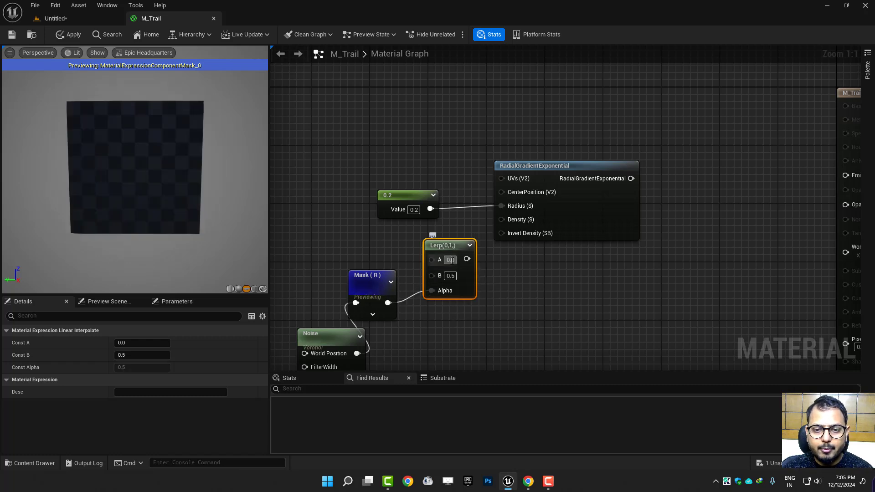
type("0.5")
key("Return")
left_click_drag(467, 259, 502, 206)
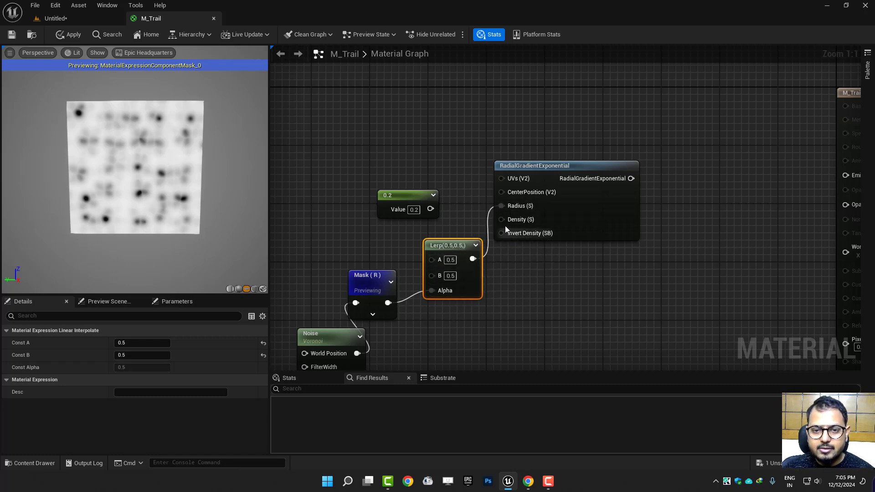
Delete the disconnected 0.2 constant and preview the RadialGradientExponential node.
left_click(401, 191)
key("Delete")
left_click(595, 216)
key("space")
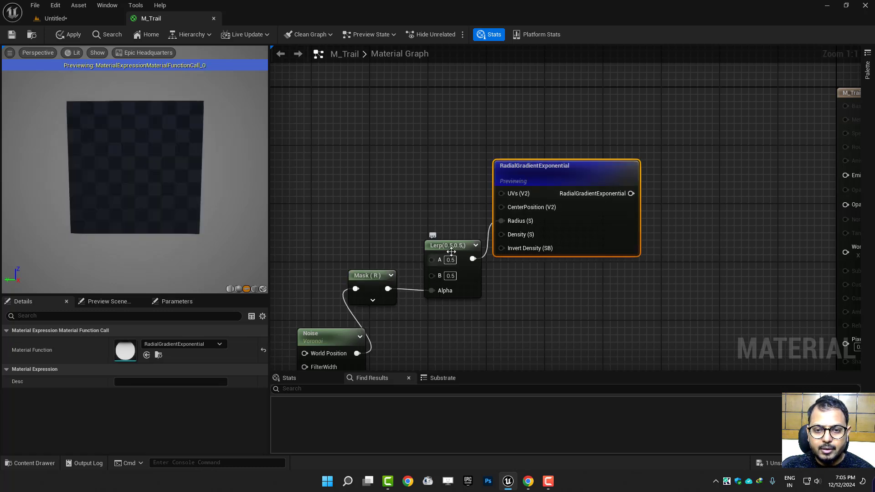
Reposition the Lerp node and change its A value, and move the M_Trail output node farther from the gradient.
left_click_drag(461, 297, 451, 262)
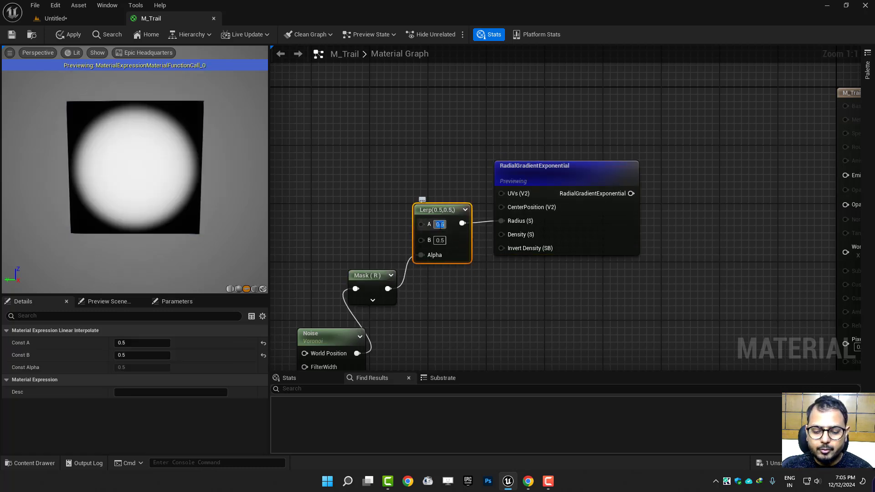
key("Return")
right_click_drag(605, 300, 411, 330)
left_click_drag(699, 169, 802, 169)
right_click_drag(525, 202, 496, 209)
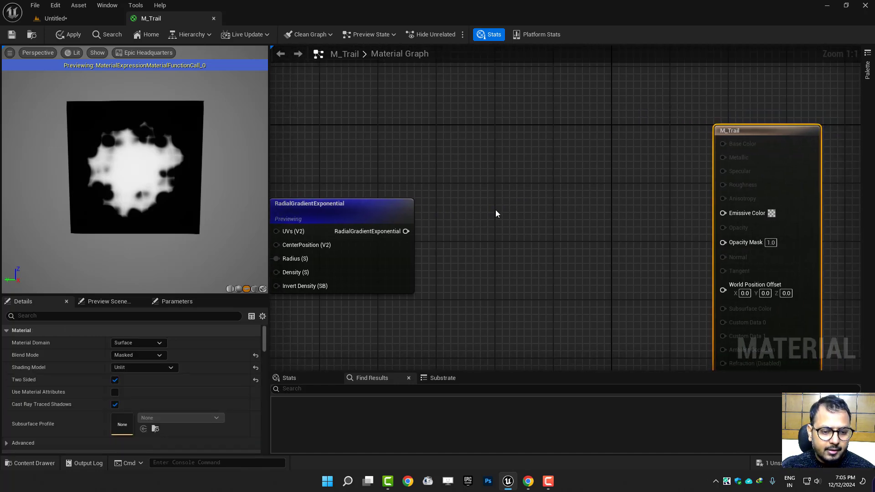
Chain Multiply, Floor and Divide nodes after the RadialGradientExponential output.
left_click(496, 192)
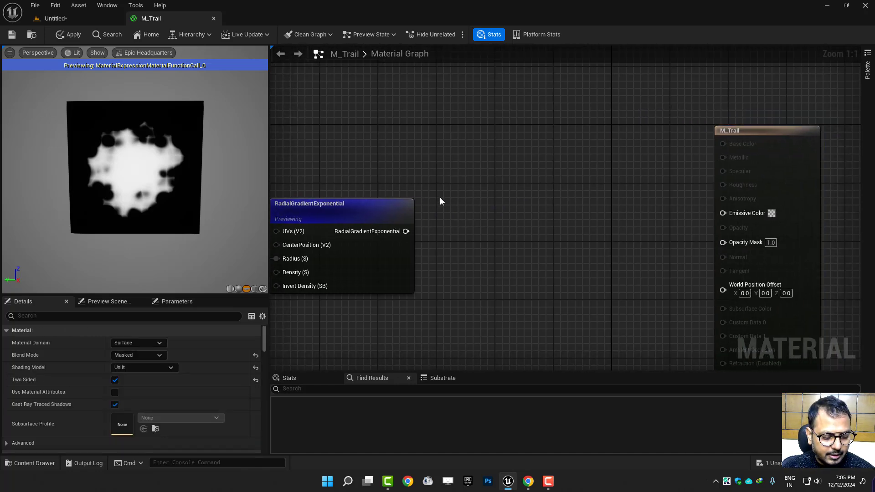
left_click(433, 212)
left_click_drag(405, 231, 591, 252)
type("flo")
left_click(540, 256)
left_click(568, 234)
Create a scalar parameter named layer and connect it to the B inputs of Multiply and Divide.
left_click(444, 296)
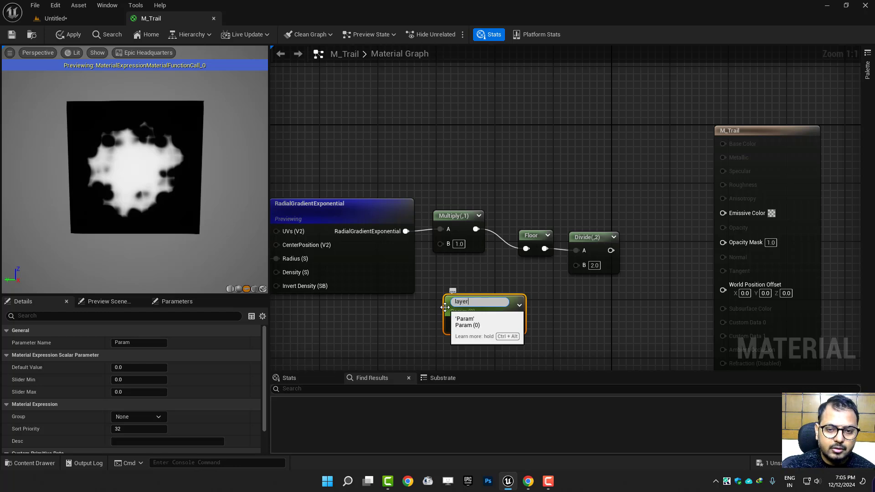
key("Return")
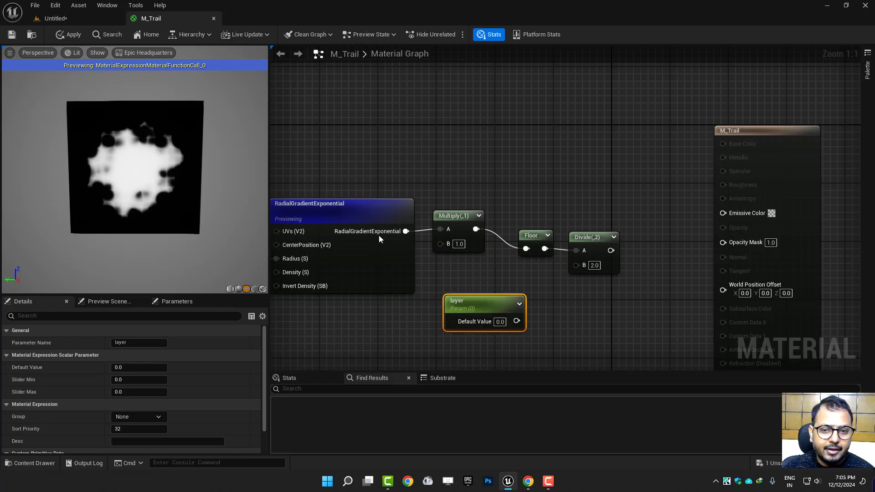
left_click_drag(516, 320, 442, 240)
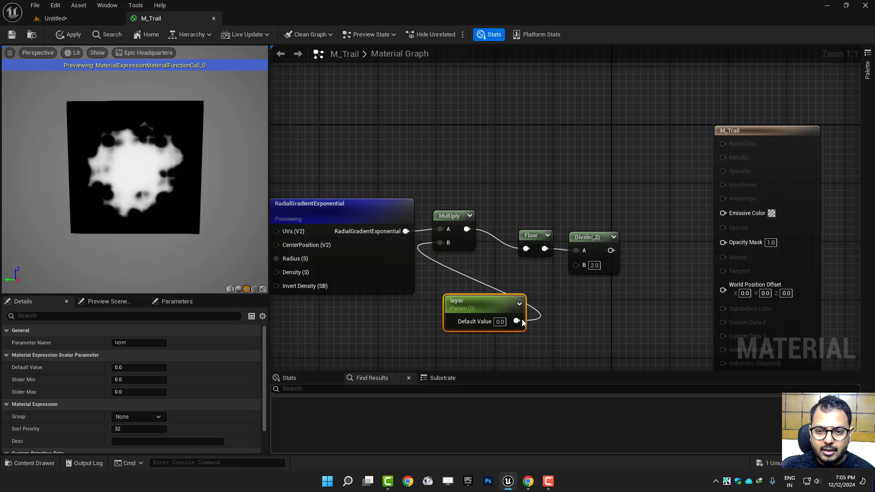
left_click_drag(519, 322, 583, 210)
Preview the Divide node's output and set the layer parameter's default value to 4.
left_click(582, 242)
key("space")
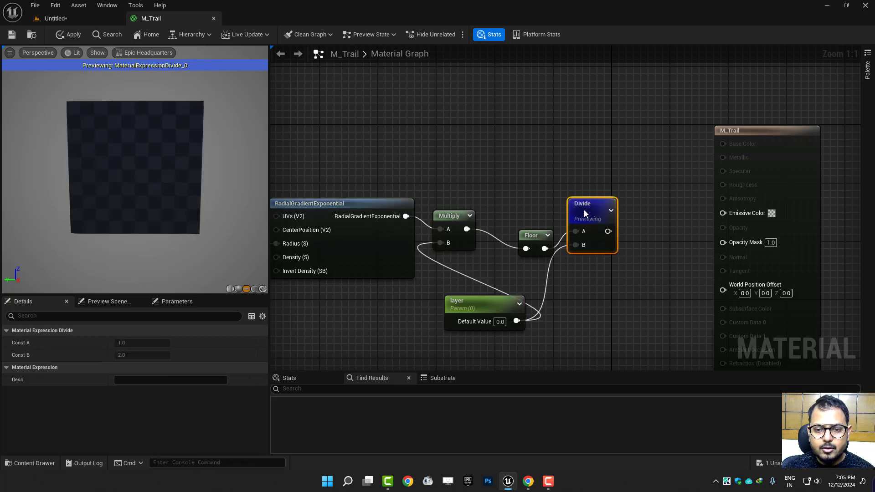
left_click(503, 305)
left_click(128, 367)
type("4")
key("Return")
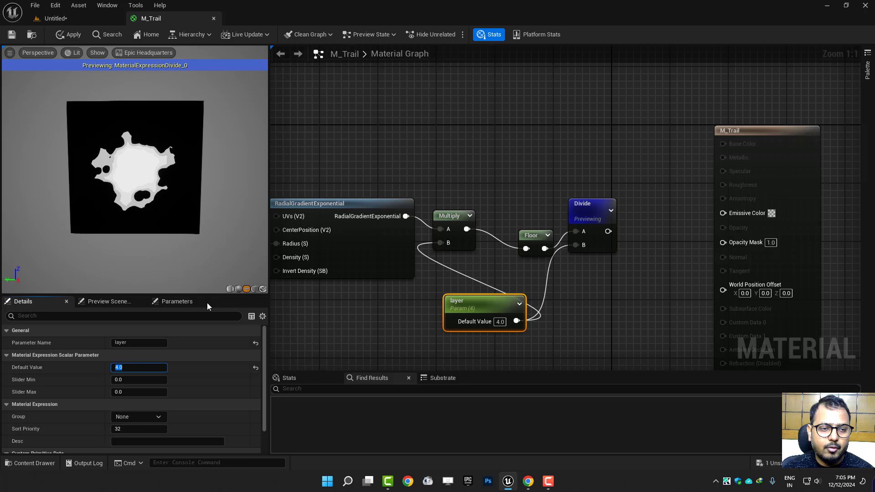
right_click_drag(128, 162, 128, 137)
Move the M_Trail output node farther away, add a Power node fed by Divide with exponent 2, and preview it.
right_click_drag(411, 212, 273, 258)
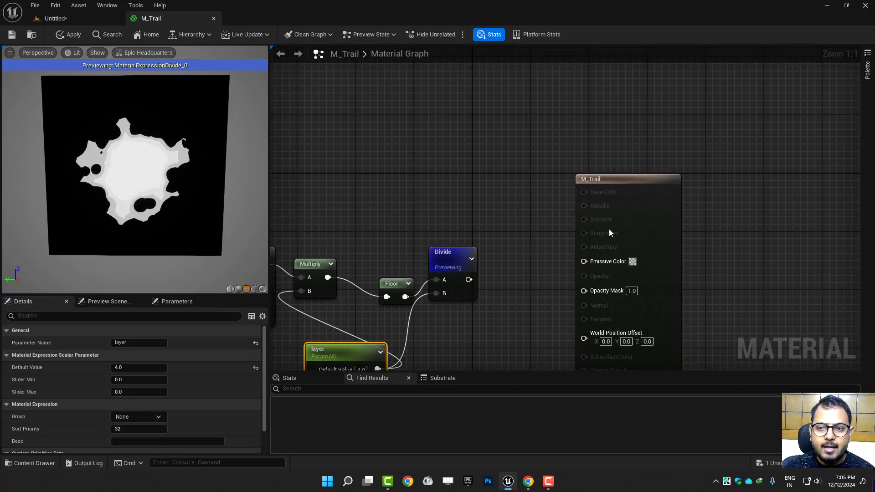
left_click_drag(636, 201, 794, 181)
right_click_drag(512, 262, 510, 230)
key("e")
left_click(496, 231)
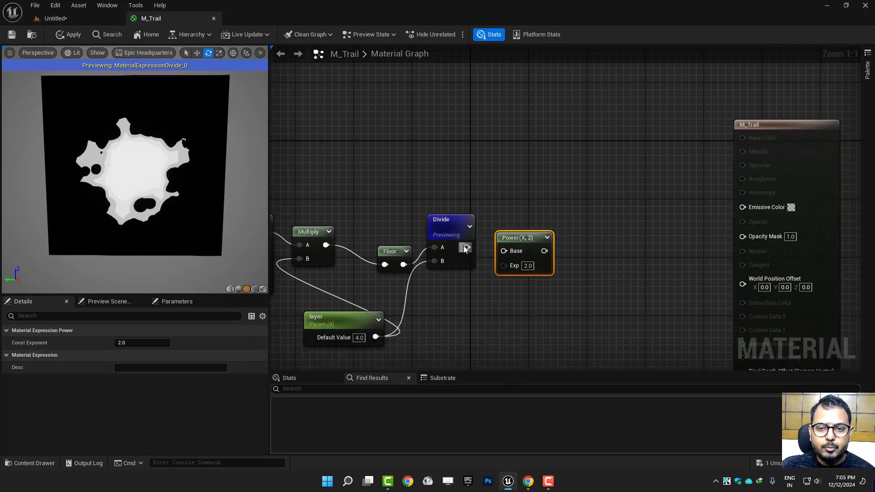
left_click_drag(466, 246, 528, 234)
key("space")
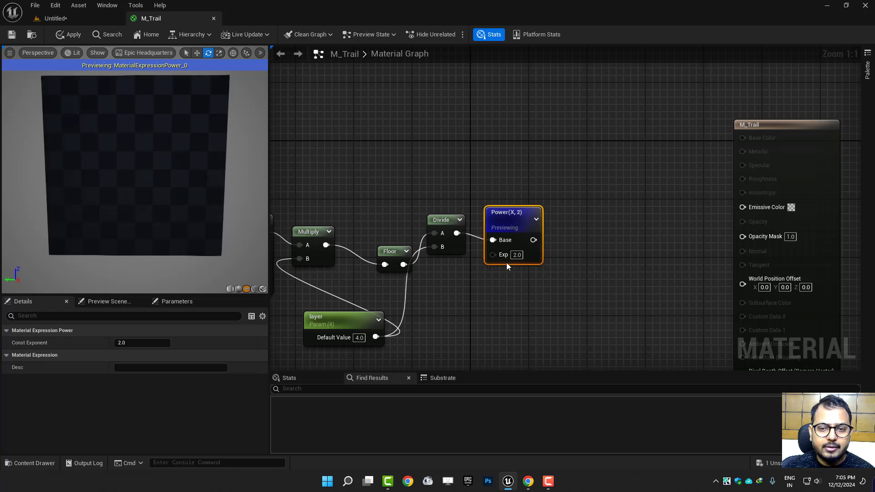
right_click_drag(506, 263, 458, 297)
left_click(522, 236)
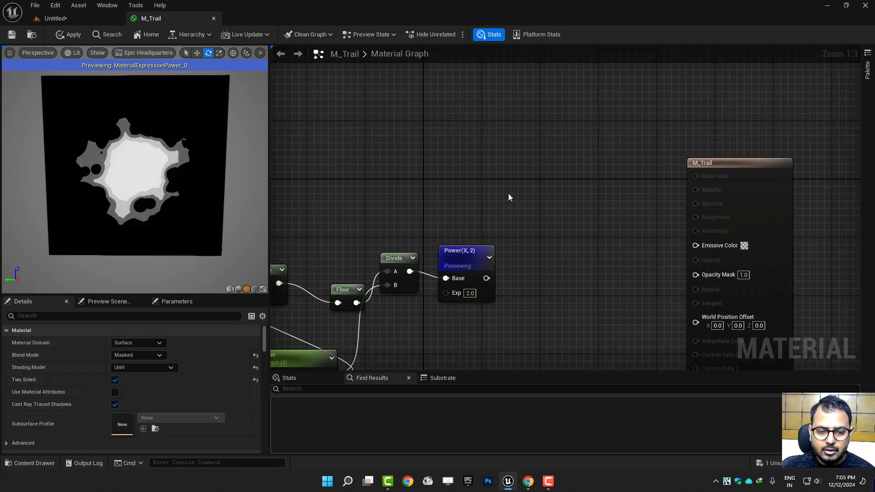
Add a 3ColorBlend node, connect Power's output to its Alpha input, and preview the blend.
right_click(499, 174)
type("3color")
left_click(521, 218)
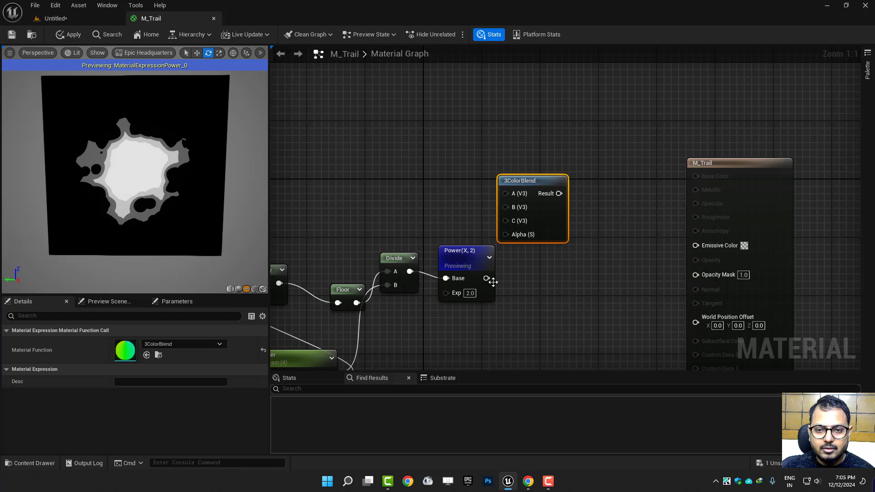
left_click_drag(486, 278, 544, 203)
key("space")
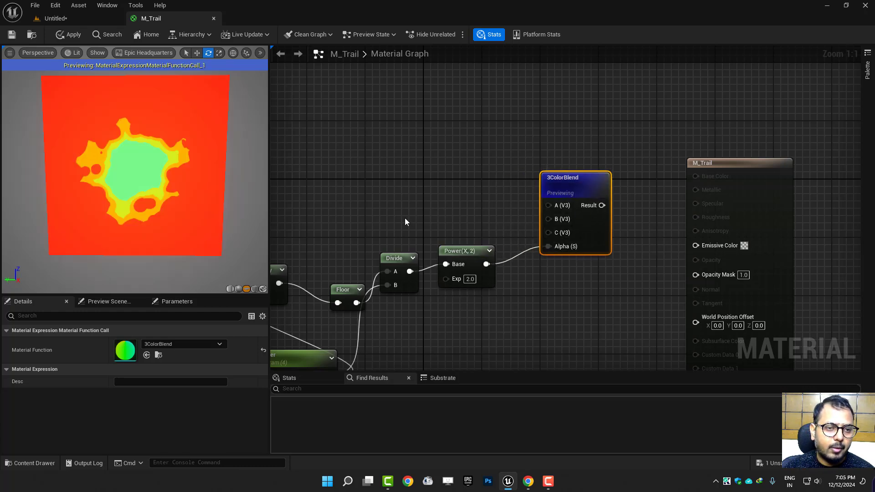
right_click_drag(443, 201, 427, 205)
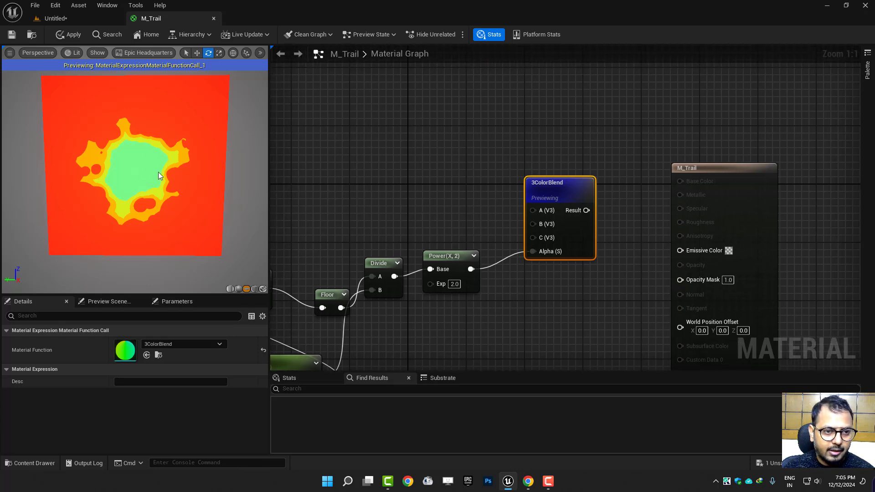
Add a Constant3Vector with a pale cream colour at brightness value 5 and connect it to 3ColorBlend's C input.
mouse_move(408, 198)
right_mouse_down()
mouse_move(417, 194)
mouse_move(417, 210)
right_mouse_up()
key("3")
left_click(339, 141)
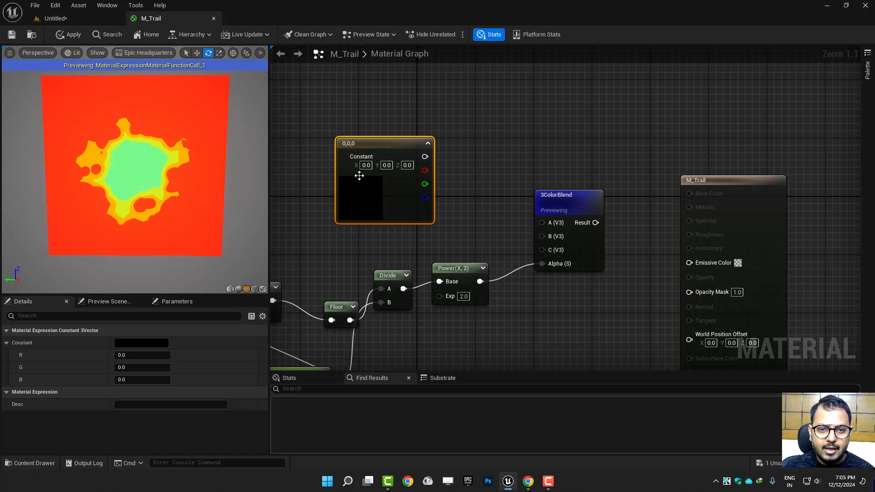
double_click(359, 181)
left_click(430, 272)
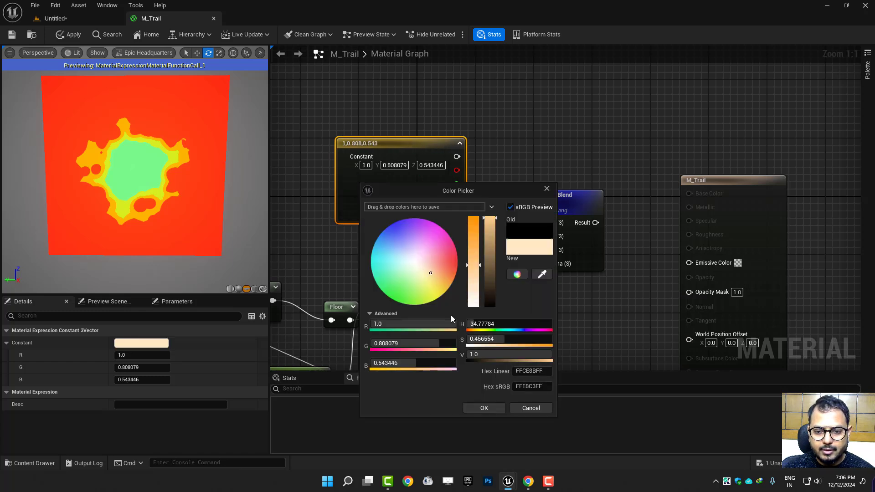
left_click(482, 358)
type("5")
key("Return")
left_click(484, 408)
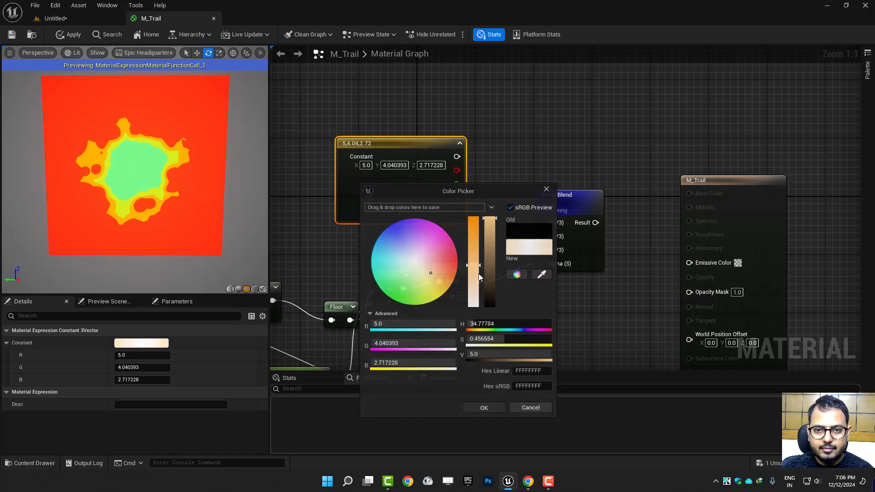
left_click_drag(456, 157, 542, 249)
left_click_drag(413, 203, 327, 226)
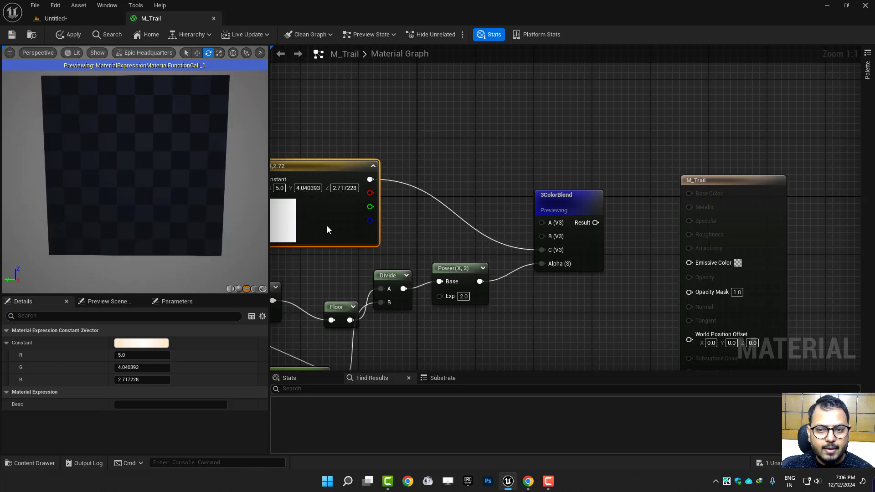
Add a second Constant3Vector coloured orange (1, 0.182, 0) and connect it to 3ColorBlend's B input.
right_click_drag(390, 198, 397, 241)
left_click(354, 129)
double_click(378, 185)
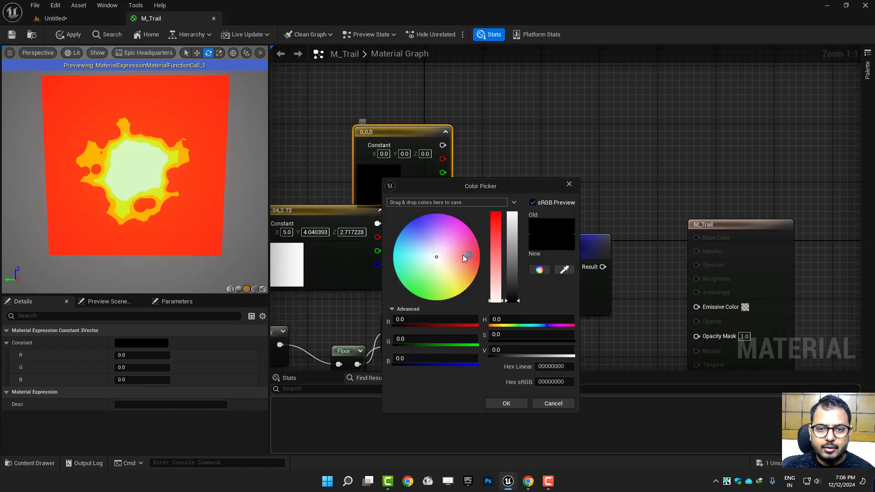
left_click_drag(469, 272, 500, 269)
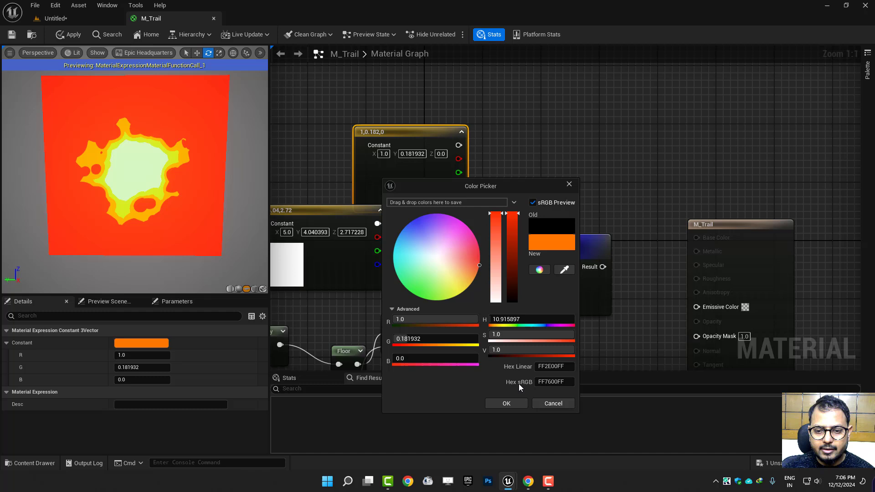
left_click(506, 404)
left_click_drag(458, 145, 553, 280)
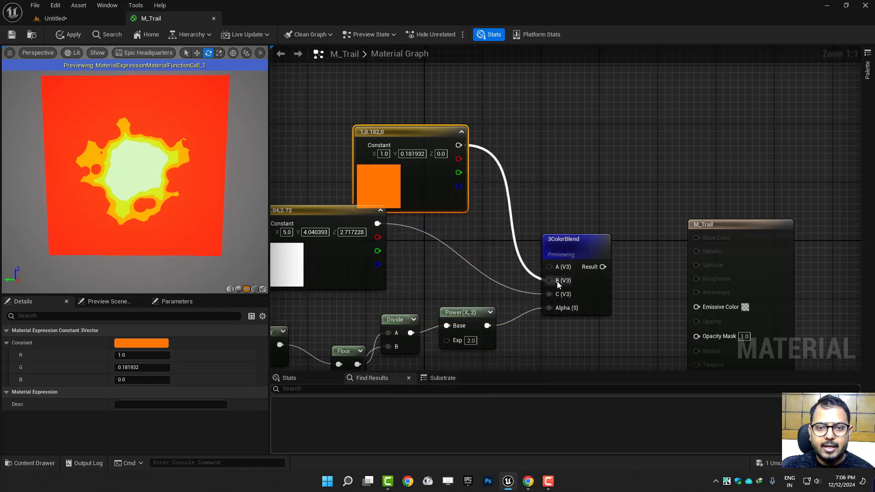
Move M_Trail farther away, then add and preview a Multiply node combining 3ColorBlend's Result with Power's output.
right_click_drag(556, 281, 478, 242)
left_click_drag(700, 230, 809, 230)
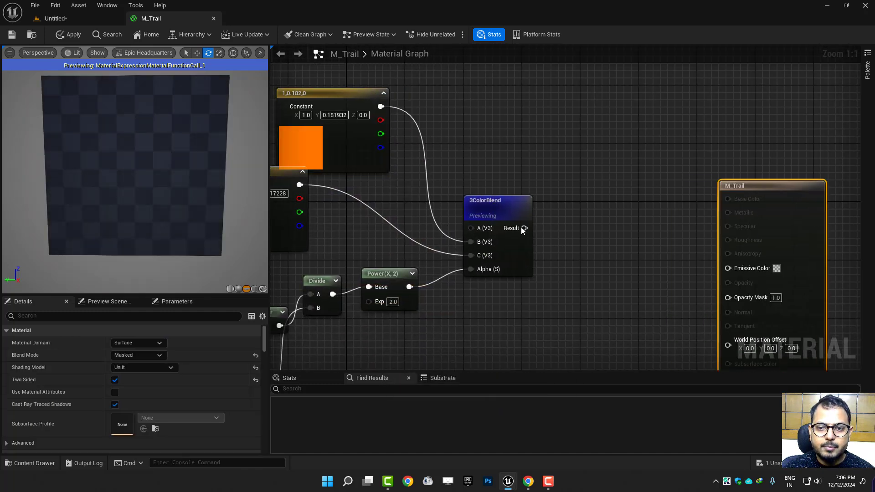
left_click_drag(523, 228, 564, 260)
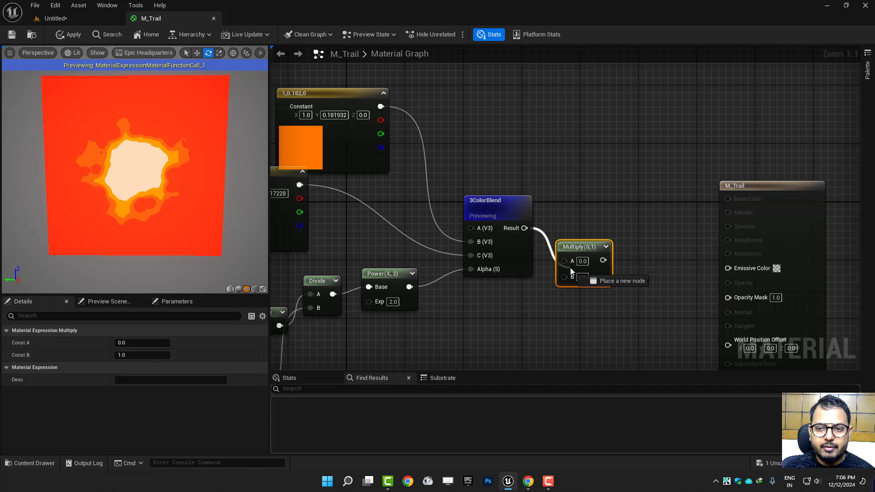
left_click_drag(564, 275, 410, 287)
key("space")
left_click_drag(577, 254, 622, 273)
right_click_drag(642, 293, 564, 251)
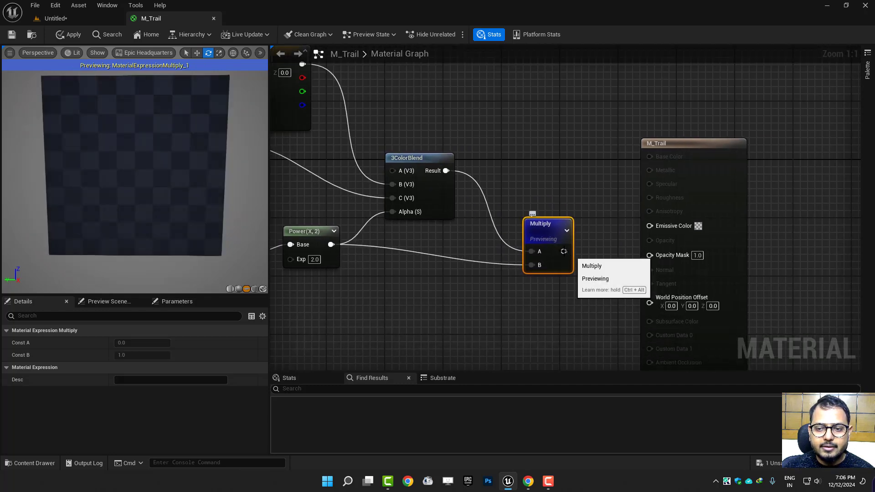
Connect the Multiply output to Emissive Color and Power's output to Opacity Mask, and stop the node preview.
left_click_drag(563, 251, 649, 226)
right_click_drag(332, 245, 411, 230)
left_click_drag(411, 230, 729, 237)
key("space")
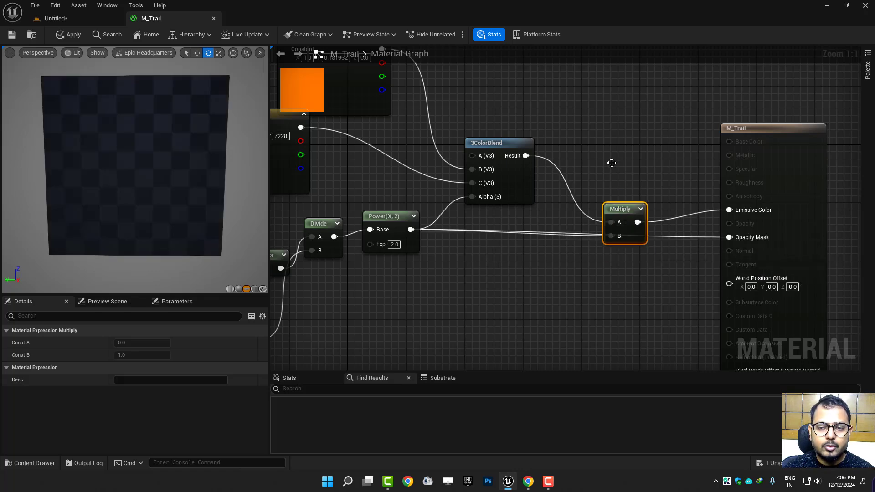
left_click_drag(629, 209, 607, 173)
Add another Multiply node below 3ColorBlend and connect Power's output to its A input.
scroll(506, 256, "down", 2)
right_click_drag(506, 256, 684, 212)
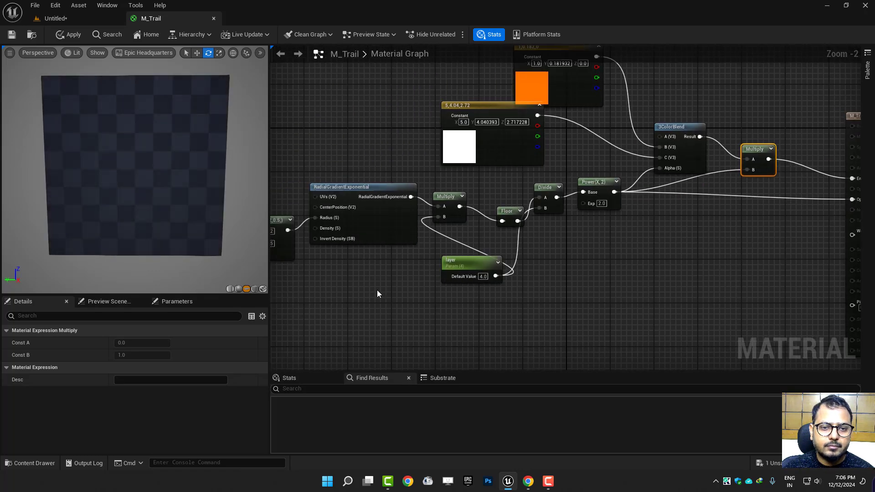
right_click_drag(303, 271, 382, 248)
scroll(435, 238, "up", 2)
right_click_drag(578, 270, 460, 303)
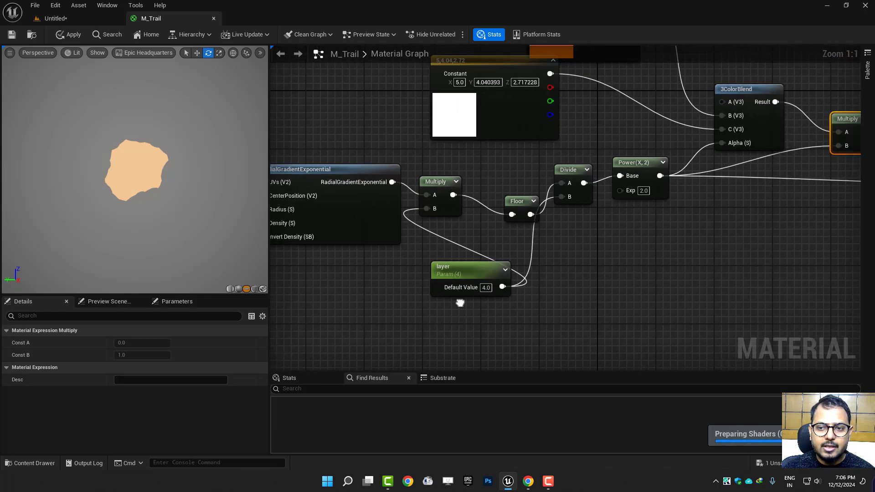
scroll(367, 303, "down", 1)
right_click_drag(367, 302, 293, 285)
right_click_drag(752, 213, 660, 259)
right_click_drag(561, 255, 561, 287)
left_click(518, 268)
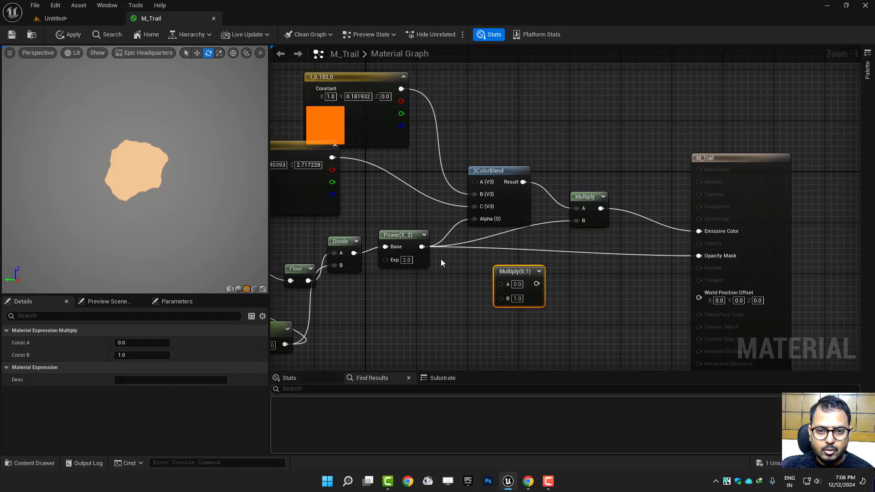
left_click_drag(421, 247, 500, 283)
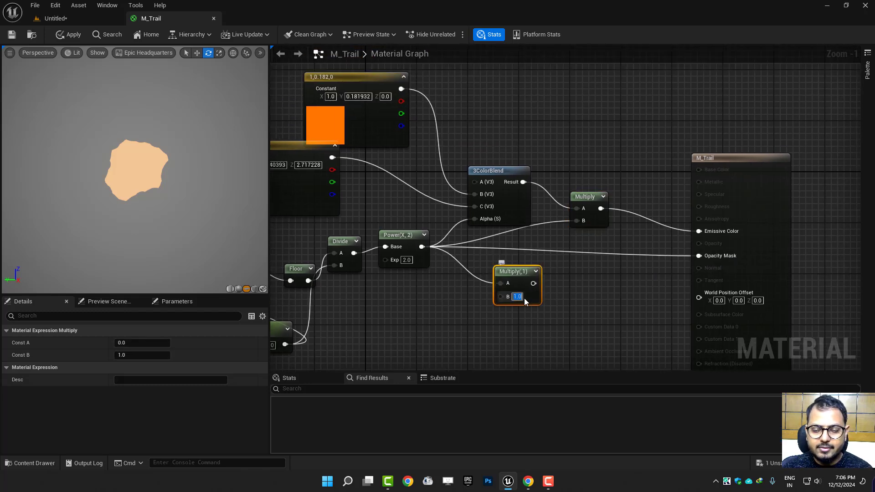
Create a scalar parameter named opacity and connect it to the new Multiply node's B input.
left_click(437, 297)
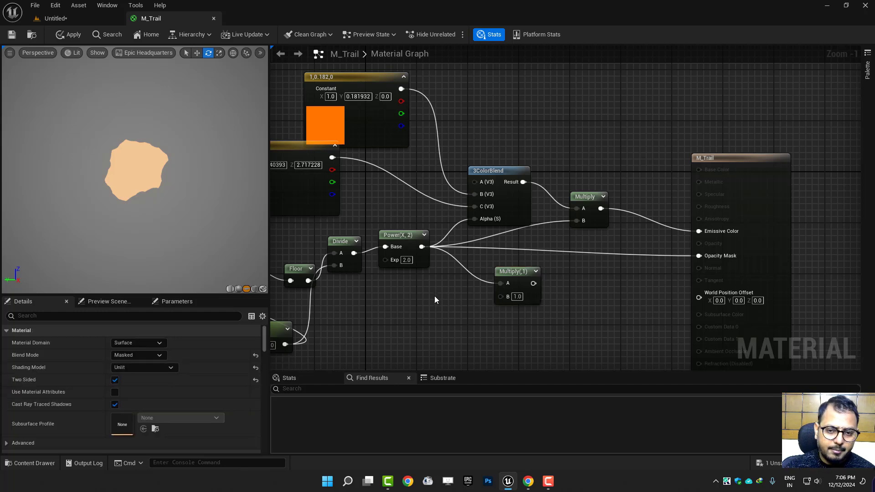
left_click(435, 299)
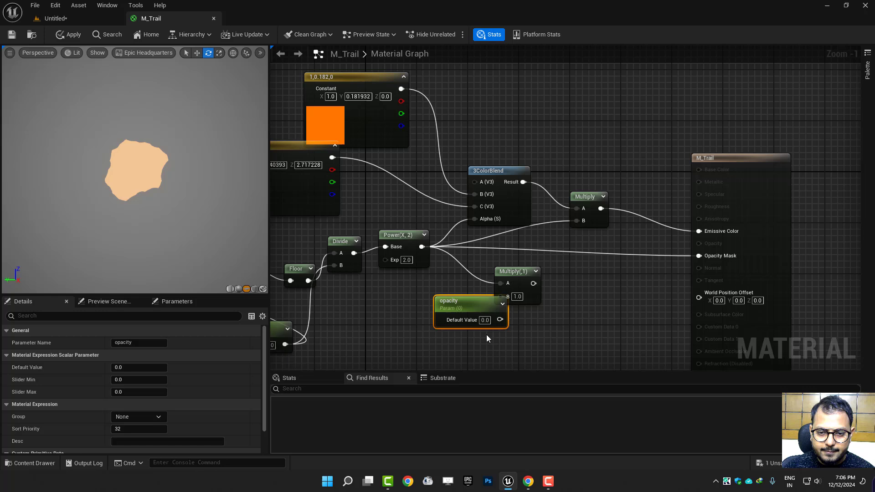
left_click_drag(499, 319, 460, 303)
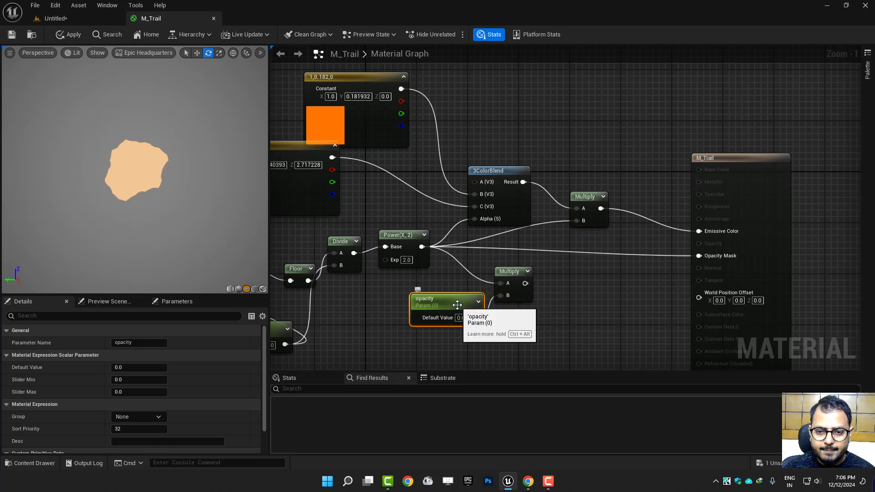
Set the opacity parameter's default value to 2 and connect its Multiply node to Opacity Mask.
left_click(460, 318)
type("1")
key("Return")
type("2")
key("Return")
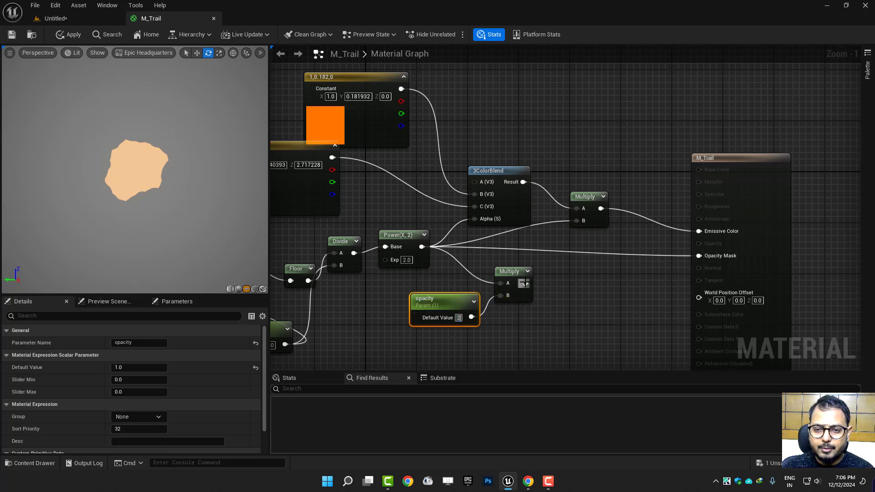
left_click_drag(524, 283, 709, 254)
Create a scalar parameter named density with default value 2 and connect it to RadialGradientExponential's Density input.
right_click_drag(388, 336, 617, 269)
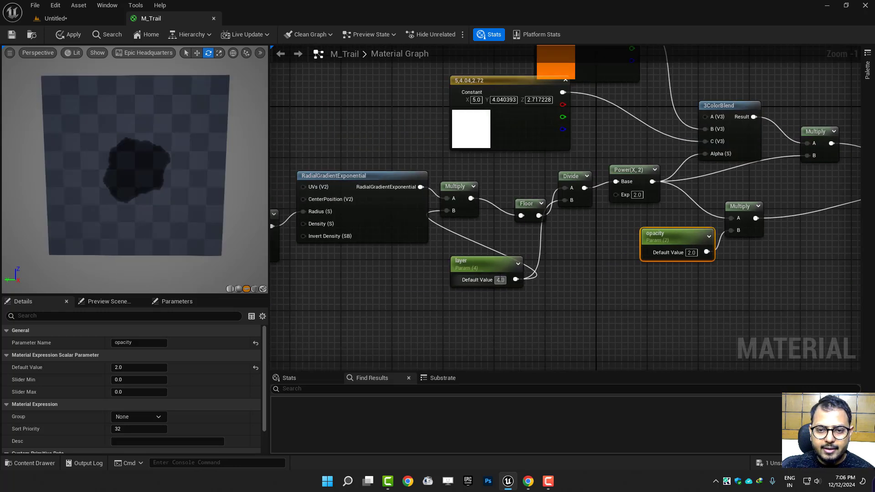
right_click_drag(346, 330, 545, 333)
left_click(488, 284)
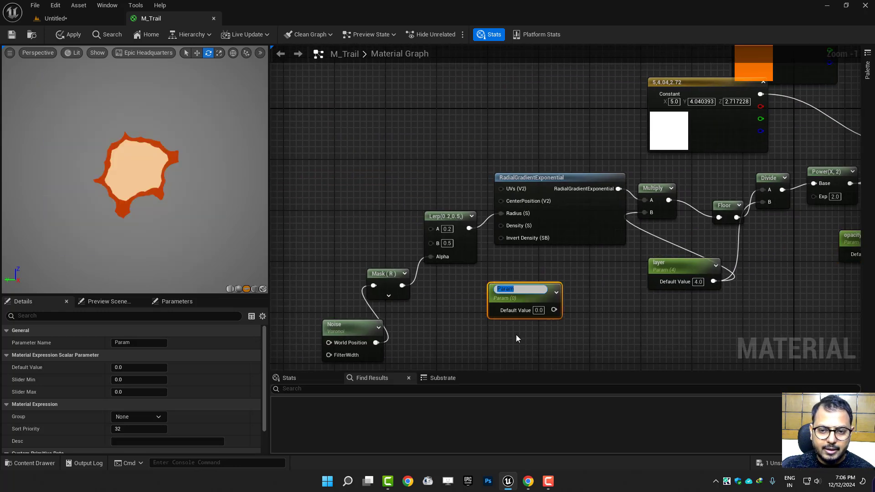
type("density")
key("Return")
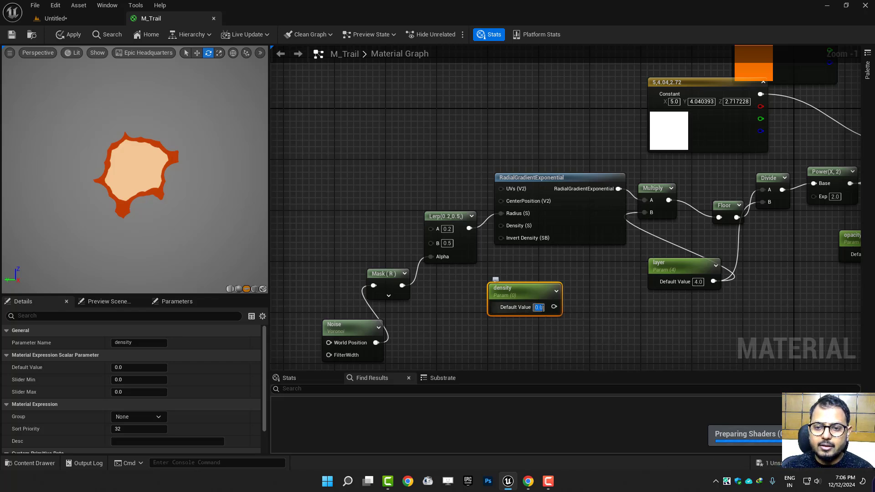
type("2")
left_click_drag(554, 306, 507, 225)
Add an Absolute World Position node before Noise and connect its XYZ output to a new Multiply node's A input.
right_click_drag(292, 320, 436, 258)
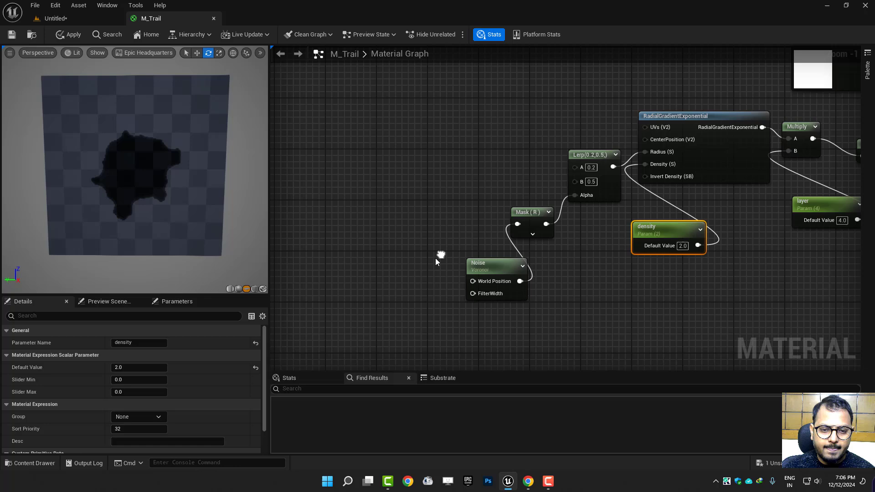
right_click(363, 249)
type("worl")
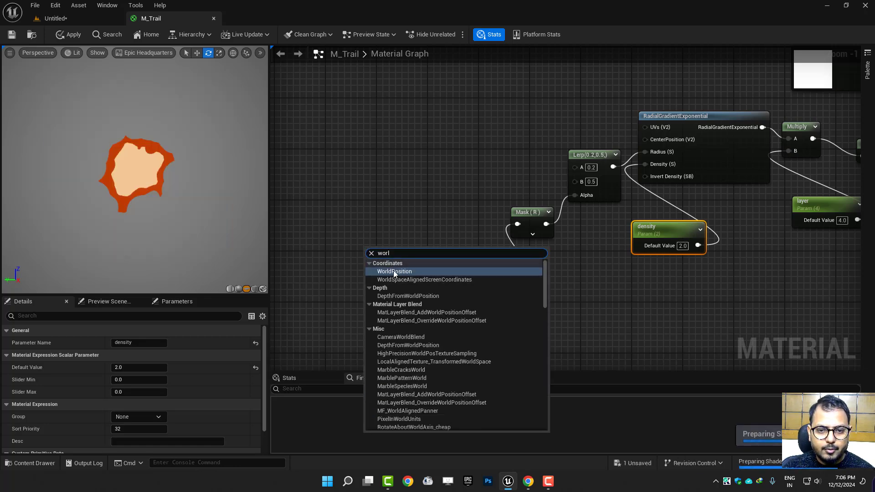
left_click(394, 271)
left_click_drag(403, 258, 384, 268)
key("m")
left_click(376, 253)
Create a scalar parameter named tile for the Multiply's B input and connect that Multiply to Noise's World Position.
key("s")
left_click(364, 315)
type("tile")
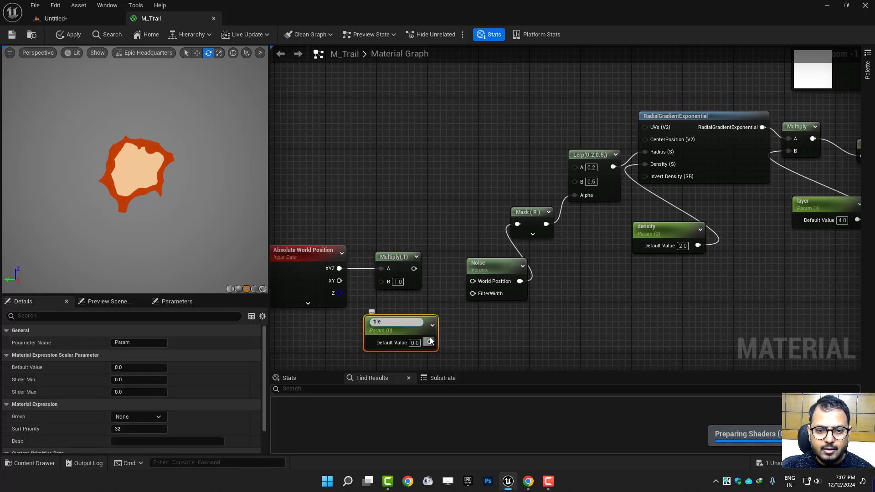
left_click_drag(430, 340, 478, 281)
Set the tile parameter's default value to 1.
scroll(610, 316, "down", 3)
right_click_drag(624, 319, 502, 309)
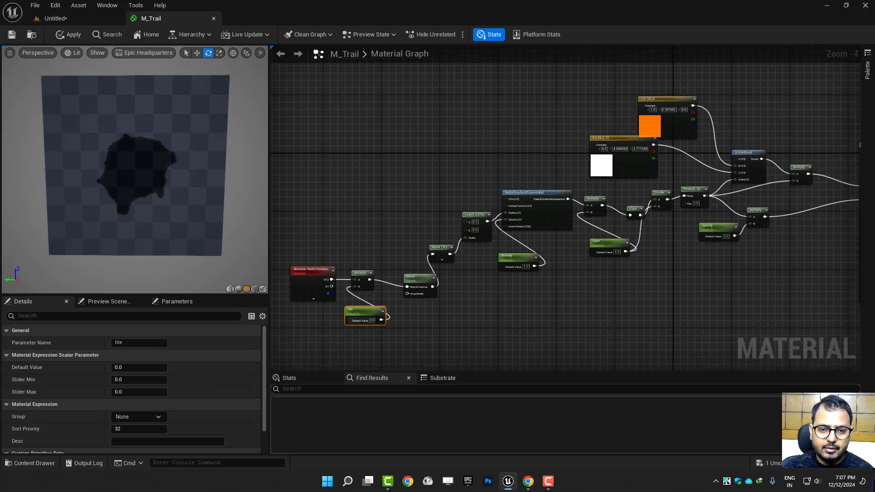
left_click(374, 319)
type("1")
key("Return")
Locate M_Trail in the content browser, create a material instance from it, and open the instance.
right_click_drag(620, 243, 518, 267)
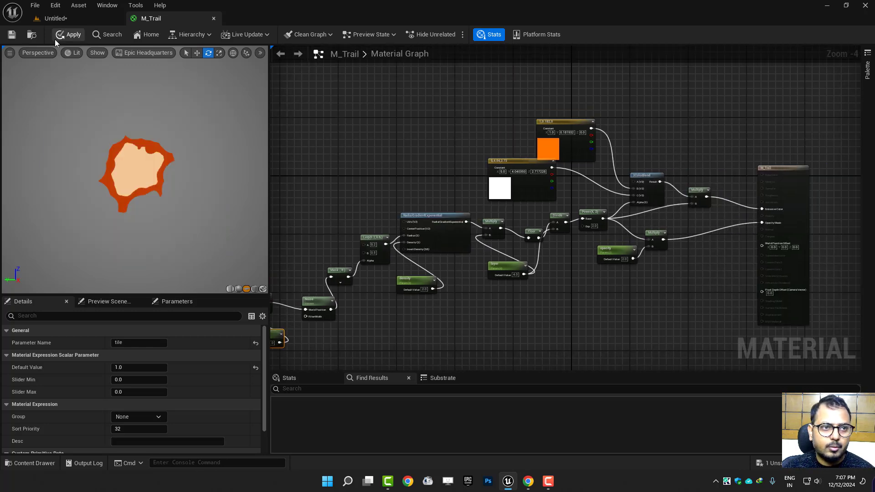
key("ctrl+b")
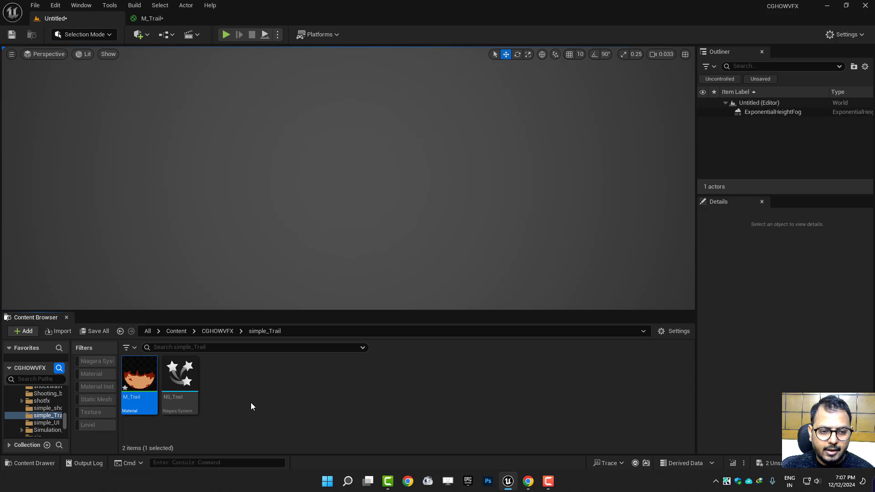
right_click(145, 390)
left_click(204, 135)
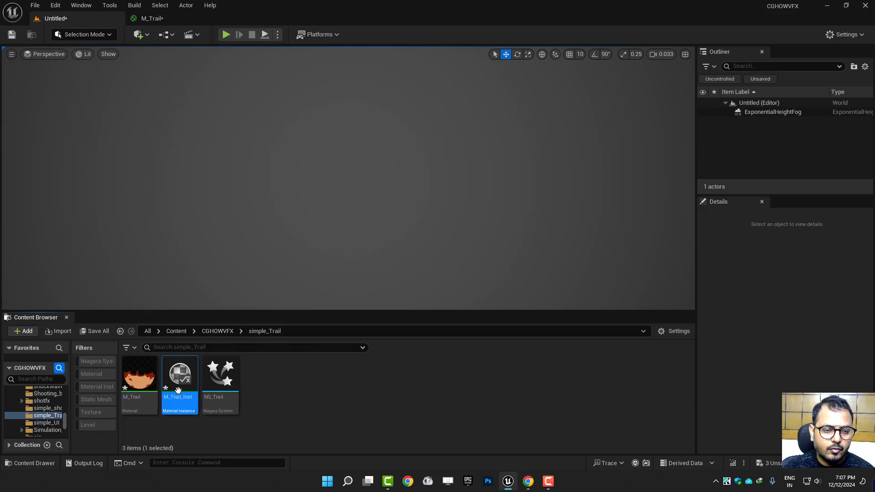
key("Return")
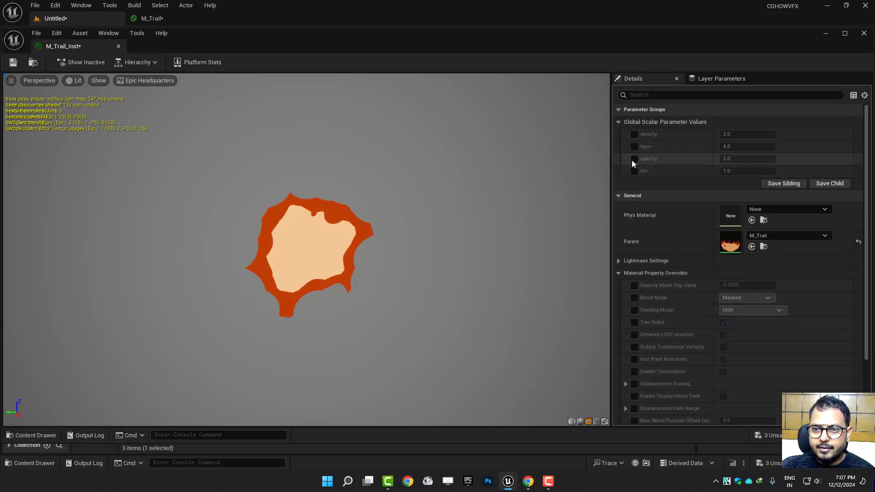
Enable the four scalar parameter overrides and adjust density to about 2.06, layer 5.55, opacity 27.17 and tile 1.22.
left_click(633, 171)
left_click(634, 159)
left_click(634, 146)
left_click(634, 134)
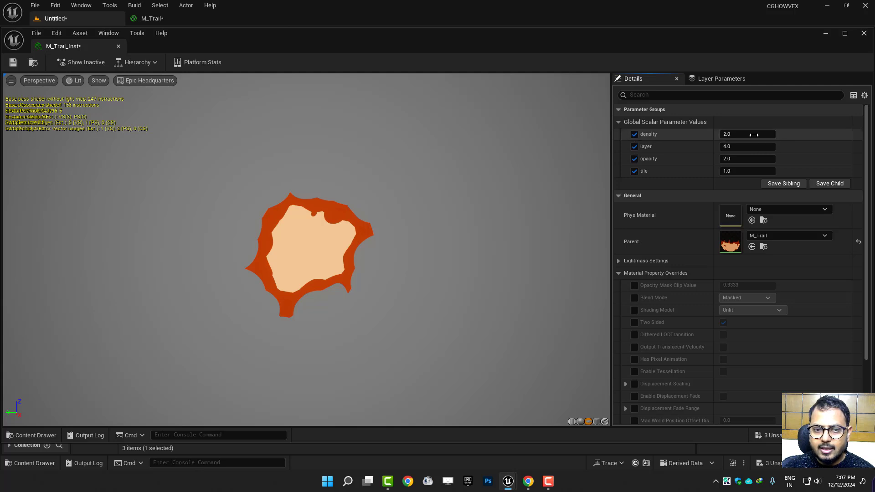
left_click_drag(753, 135, 795, 135)
left_click_drag(744, 148, 765, 161)
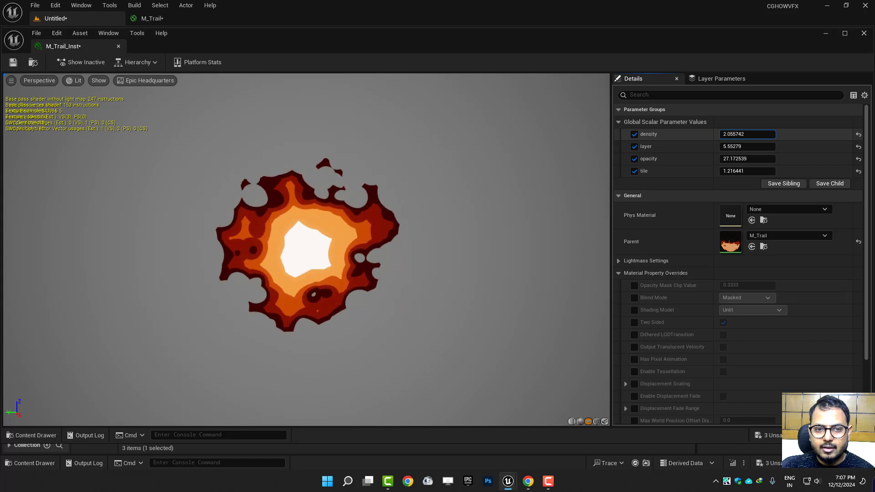
Raise the instance's density to about 2.49 and dock the M_Trail_Inst editor in the main window beside M_Trail.
left_click_drag(747, 134, 766, 134)
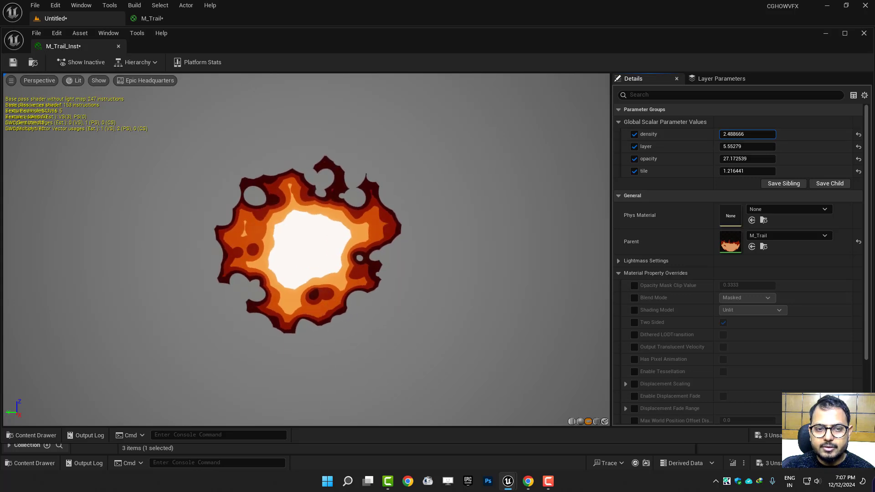
left_click(157, 20)
left_click_drag(87, 47, 276, 22)
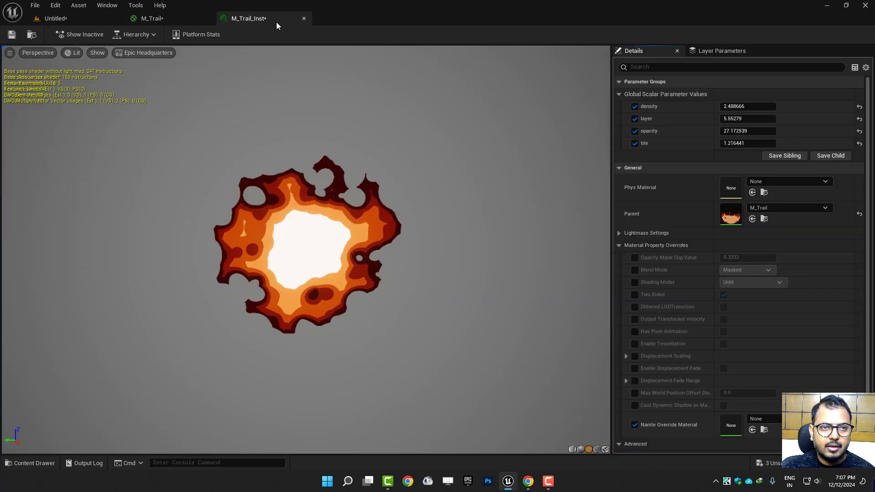
In M_Trail, insert a Multiply with a scalar parameter named boost, default 1, between the color Multiply and Emissive Color, and apply the material.
left_click(152, 22)
right_click_drag(558, 214, 392, 236)
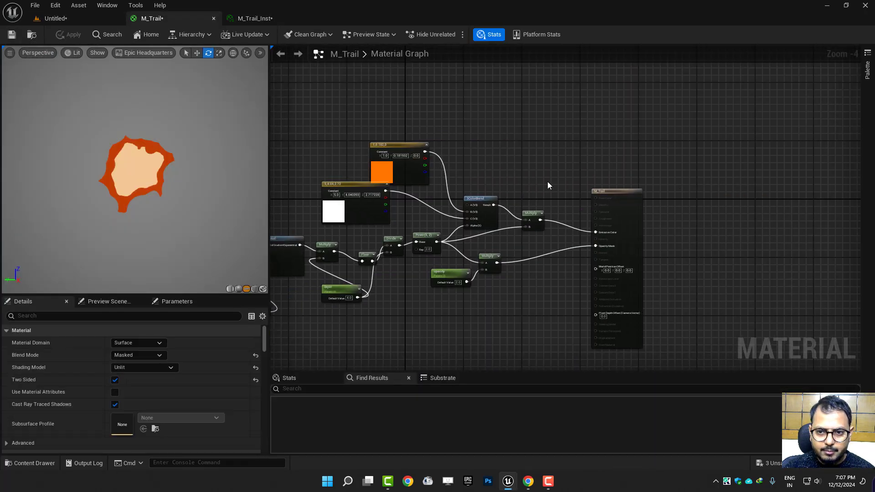
left_click(548, 183)
scroll(518, 194, "up", 3)
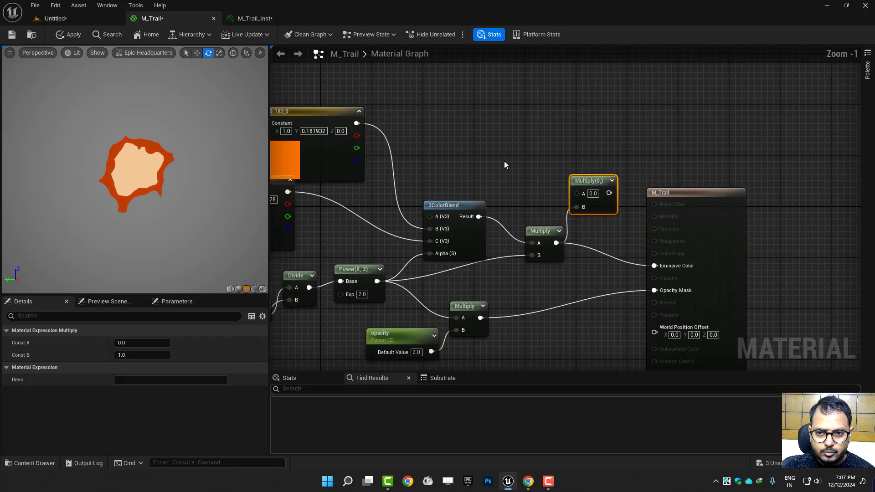
left_click(503, 161)
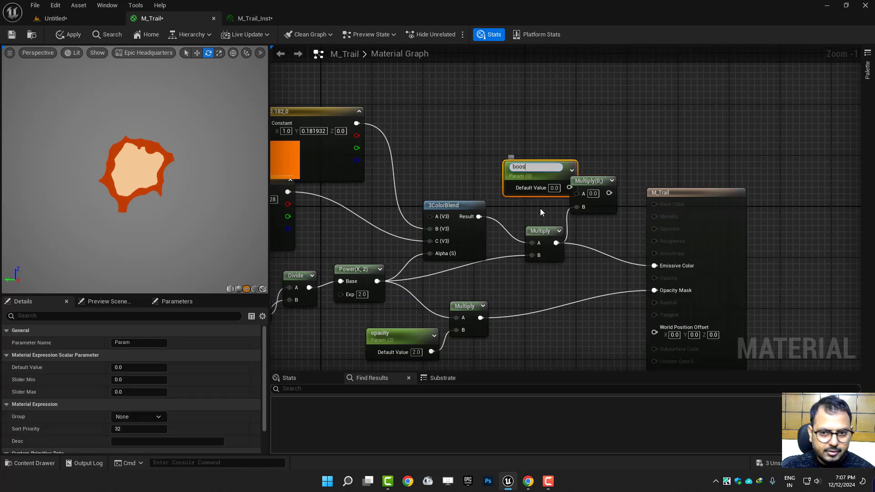
key("Return")
left_click_drag(556, 175, 566, 189)
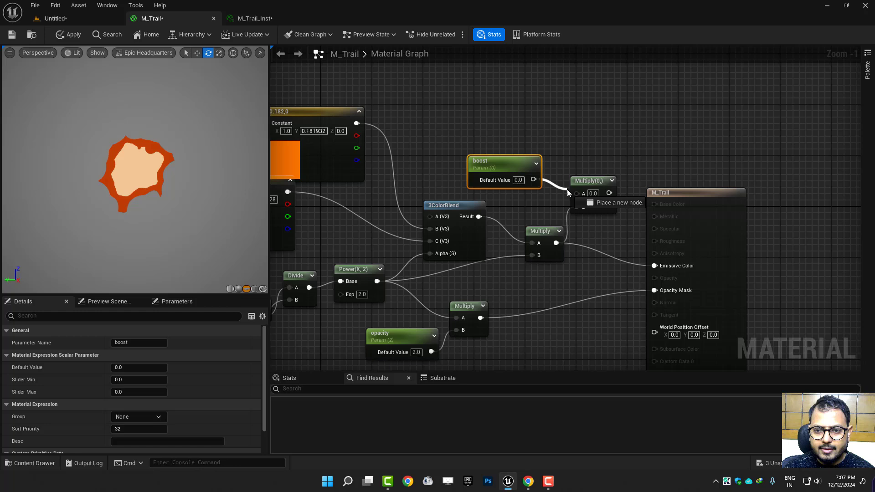
left_click_drag(662, 266, 661, 266)
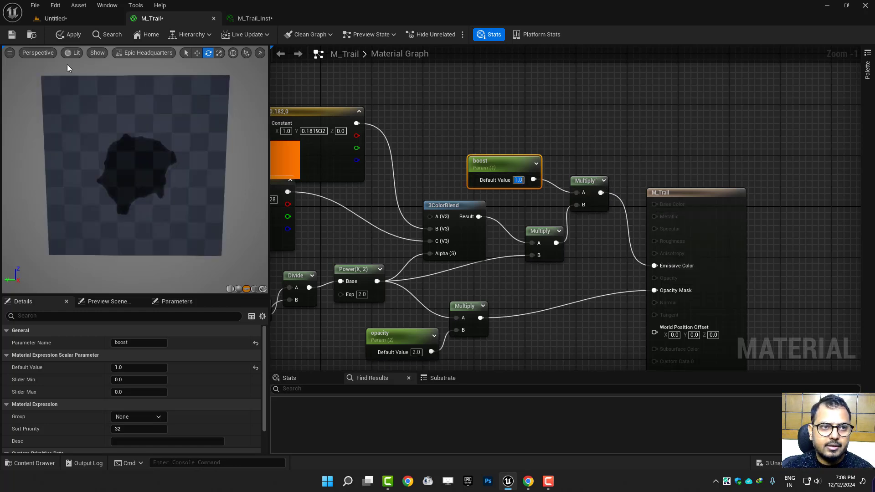
left_click(64, 37)
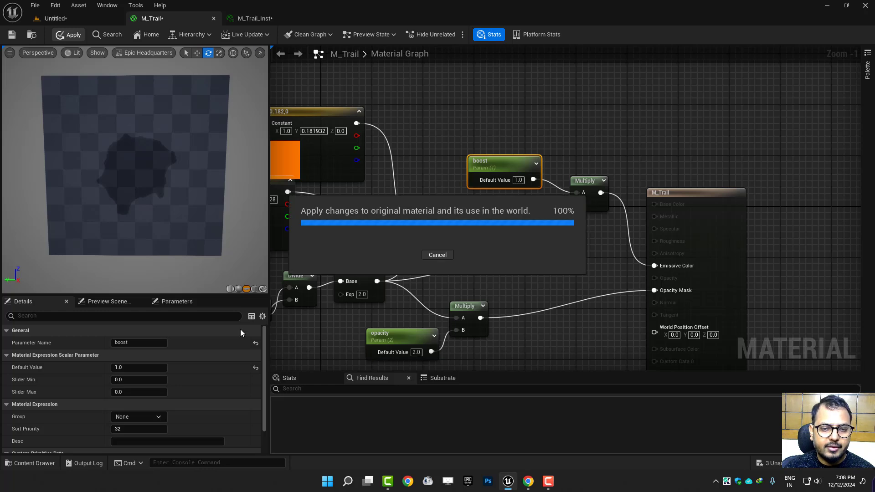
Enable the boost override in M_Trail_Inst and set it to about 6.18.
left_click(254, 18)
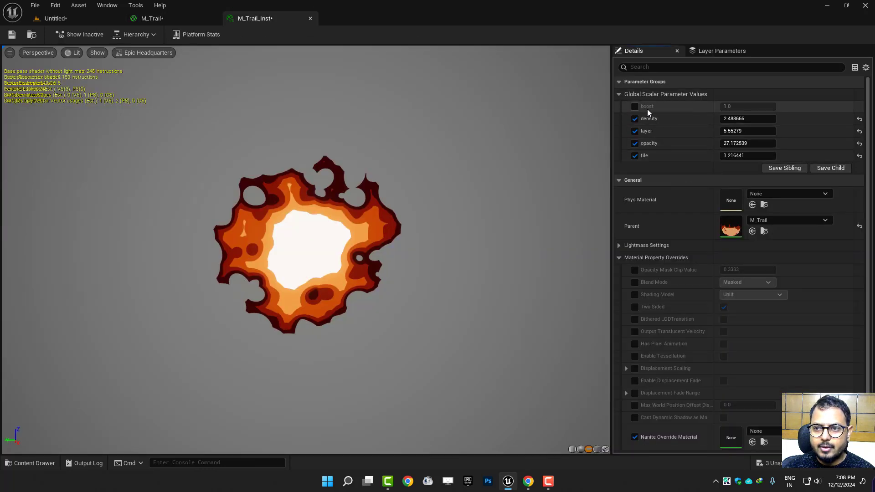
left_click_drag(730, 106, 752, 106)
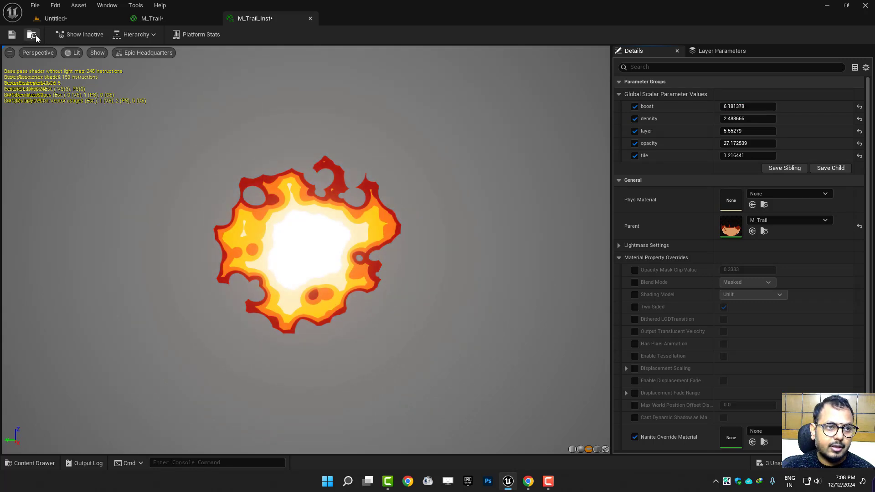
Open NS_Trail and delete the Scale Color, Drag, Gravity Force, Add Velocity and Shape Location modules from the Fountain emitter.
left_click(35, 35)
double_click(219, 380)
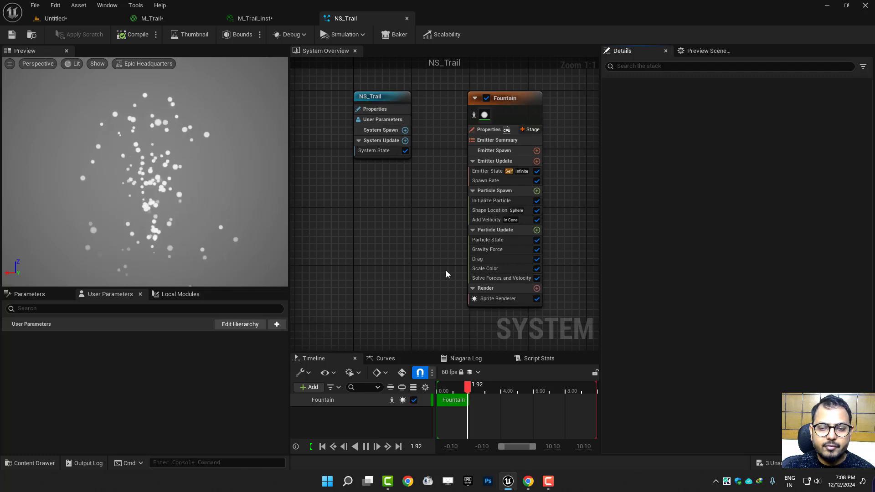
right_click_drag(446, 271, 393, 270)
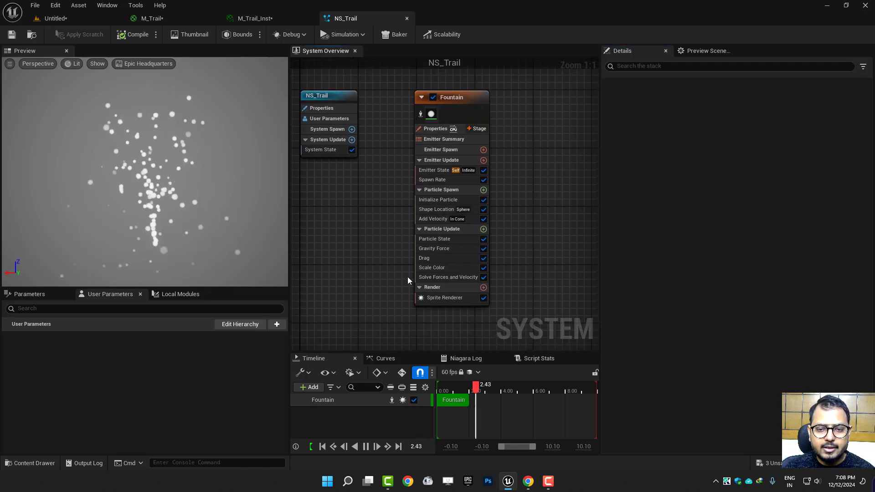
left_click(437, 269)
left_click(440, 258, "ctrl")
key("Delete")
left_click(445, 248)
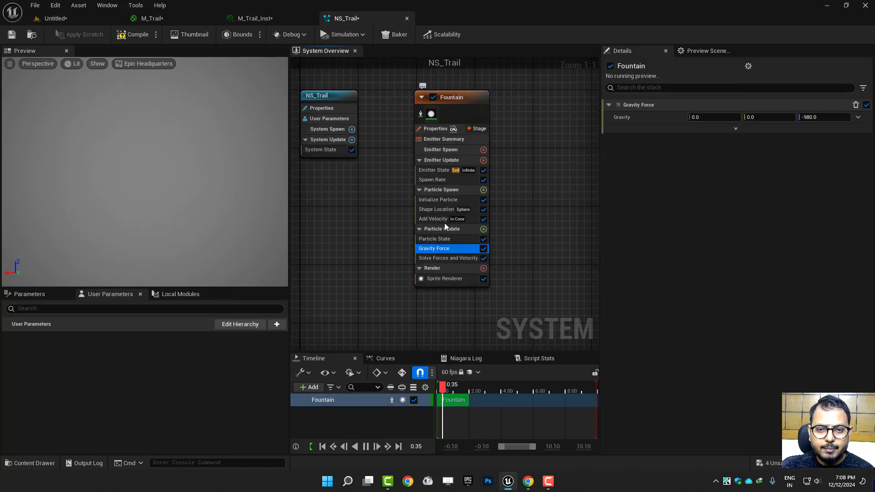
key("Delete")
left_click(436, 219)
key("Delete")
left_click(434, 210)
key("Delete")
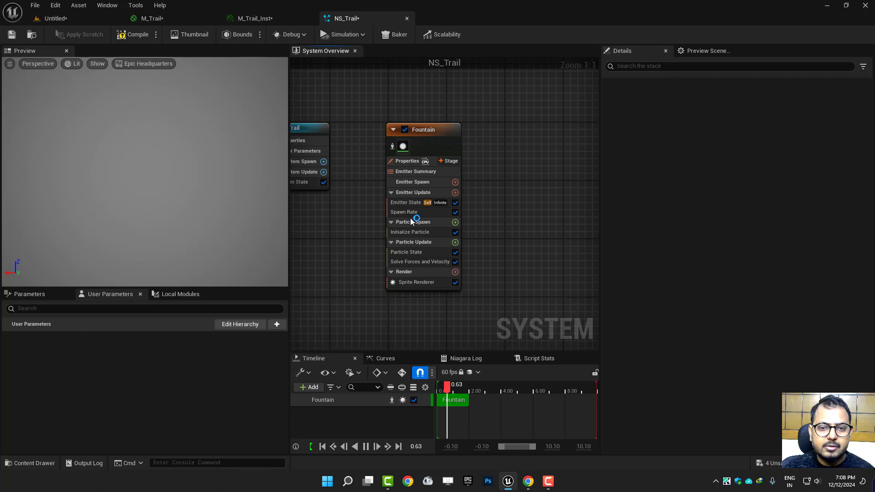
Replace the Fountain emitter's Sprite Renderer with a Ribbon Renderer that uses the M_Trail_Inst material.
left_click(403, 283)
key("Delete")
left_click(459, 272)
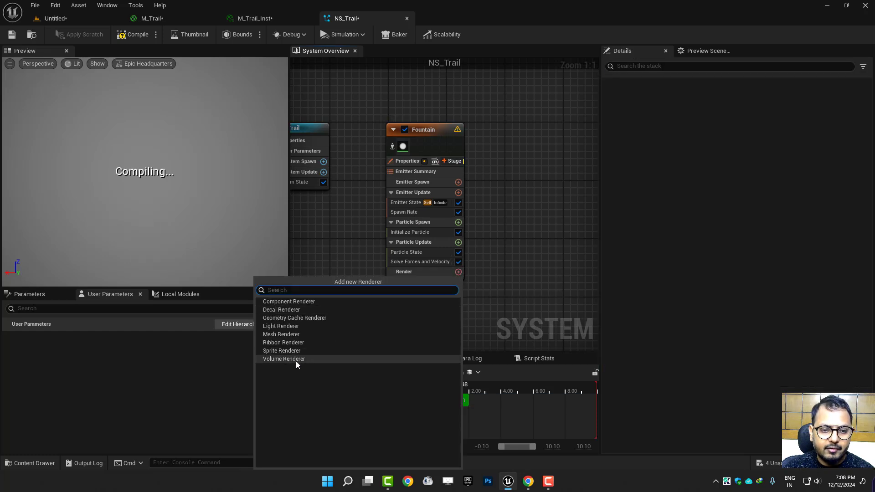
left_click(283, 342)
left_click(258, 19)
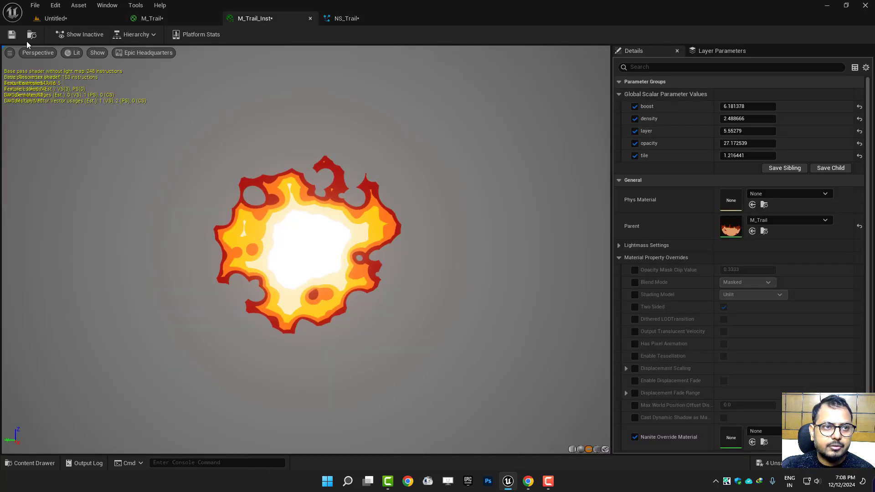
left_click(338, 19)
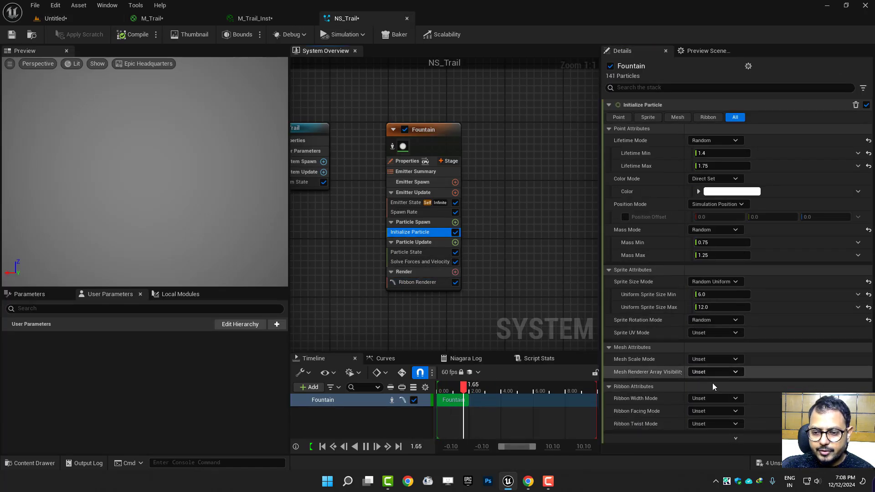
In Initialize Particle, set Ribbon Width Mode to Direct Set with width 30 and Lifetime Mode to Direct Set with lifetime 1.
left_click(719, 398)
left_click(719, 423)
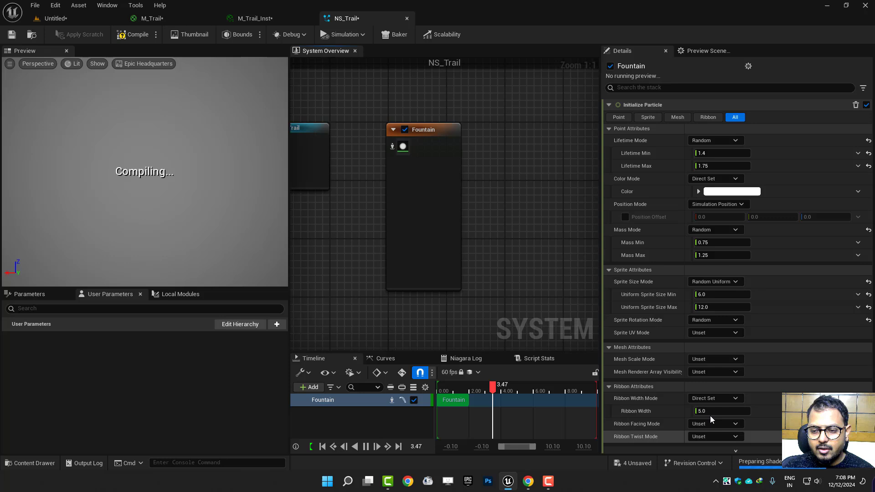
left_click(715, 411)
type("30")
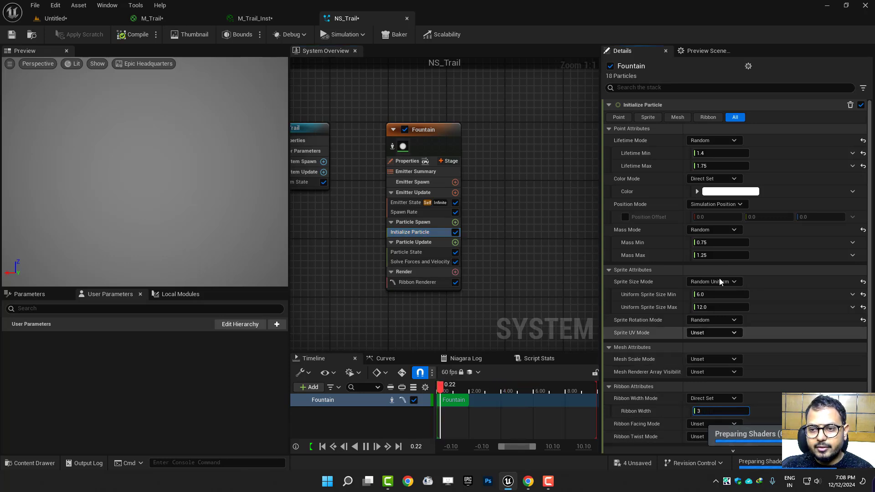
left_click(714, 140)
left_click(707, 153)
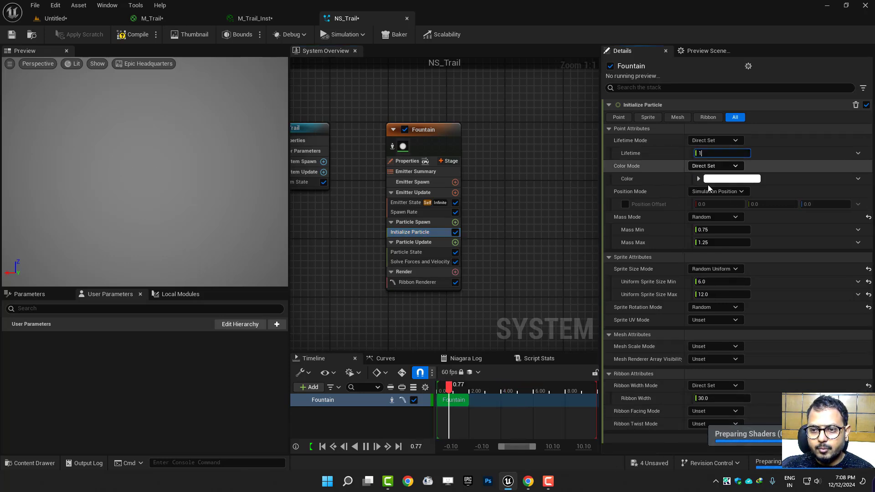
Set Initialize Particle's Mass Mode to Unset / (Mass of 1) and its Sprite Size Mode to Unset.
left_click(714, 216)
left_click(712, 228)
left_click(713, 243)
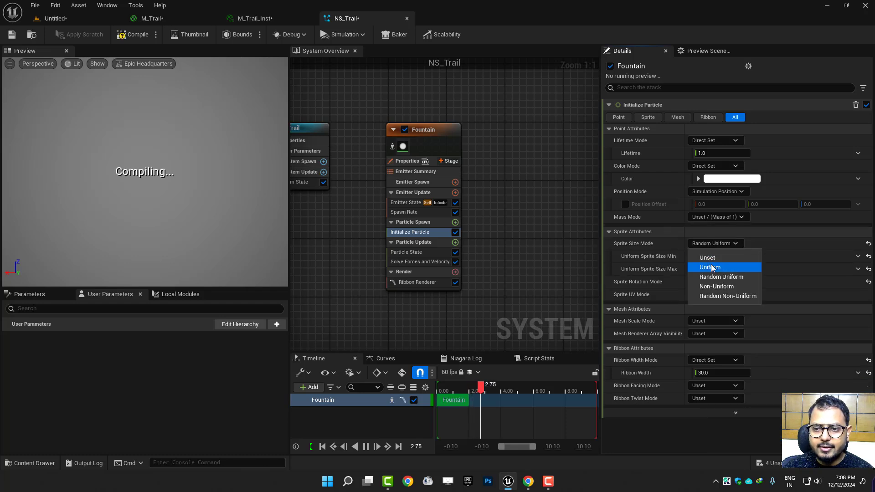
left_click(710, 258)
Place NS_Trail in the level and move it around to generate a trail.
left_click(32, 35)
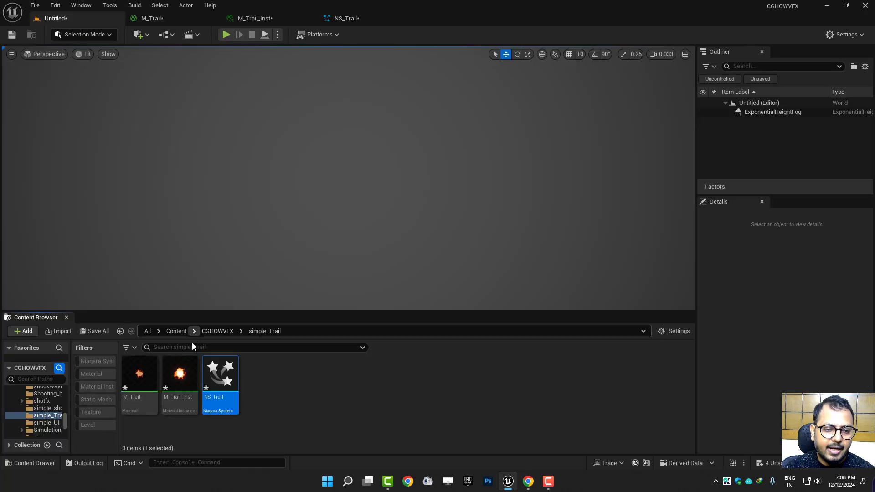
left_click_drag(242, 338, 320, 241)
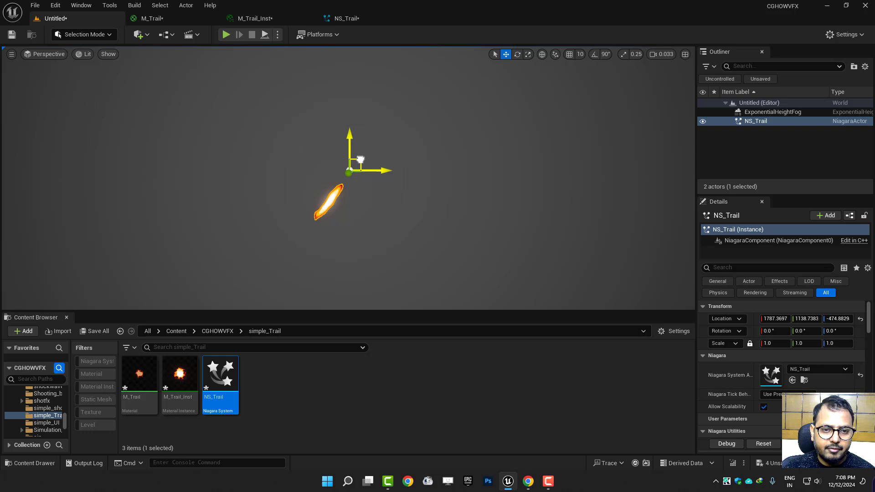
mouse_move(360, 159)
left_mouse_down()
mouse_move(240, 111)
mouse_move(242, 195)
mouse_move(376, 219)
mouse_move(418, 140)
mouse_move(289, 109)
mouse_move(312, 189)
mouse_move(470, 152)
mouse_move(323, 157)
mouse_move(343, 244)
left_mouse_up()
Change the ribbon width in Initialize Particle and set M_Trail_Inst's tile to about 2.16, checking the trail in the level.
left_click(354, 18)
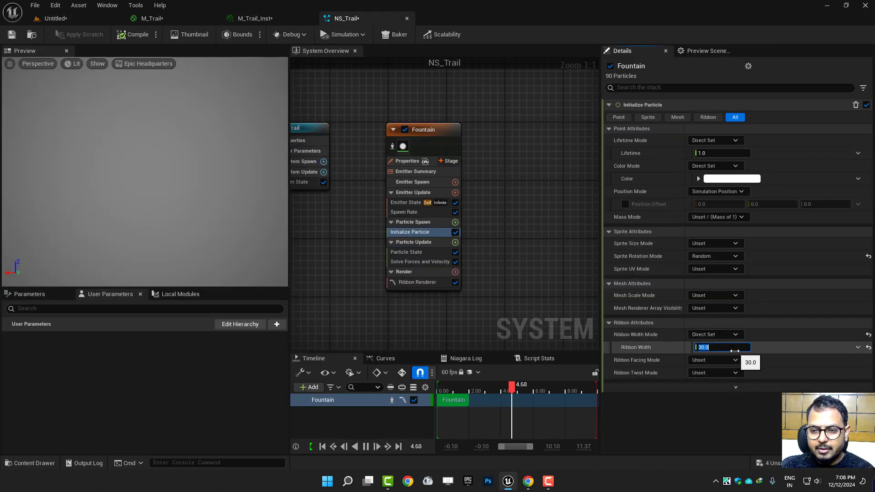
key("Return")
left_click(267, 22)
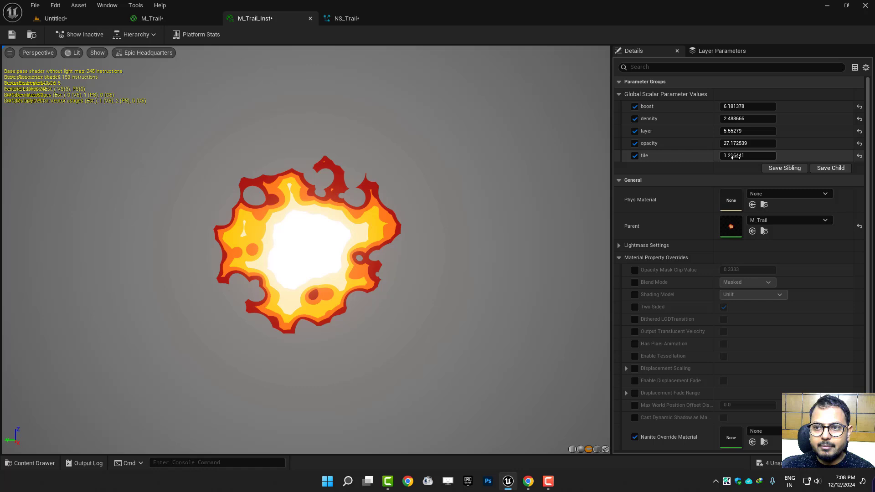
left_click_drag(747, 157, 784, 157)
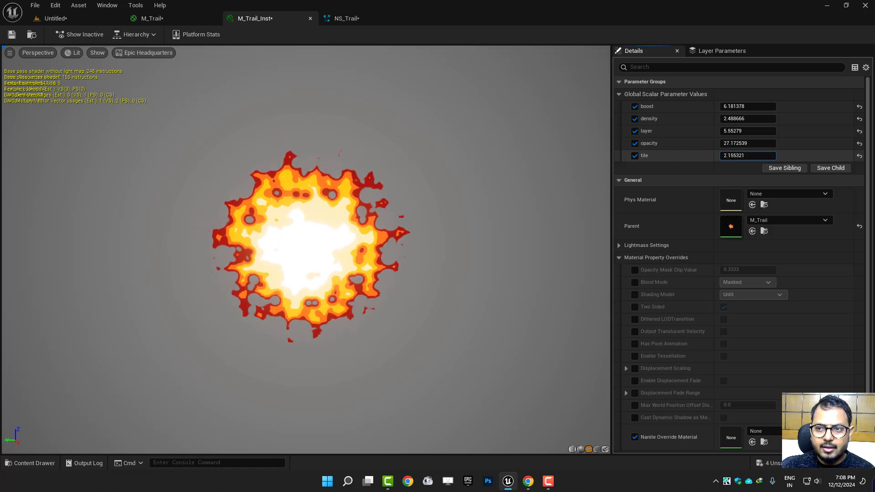
left_click(77, 19)
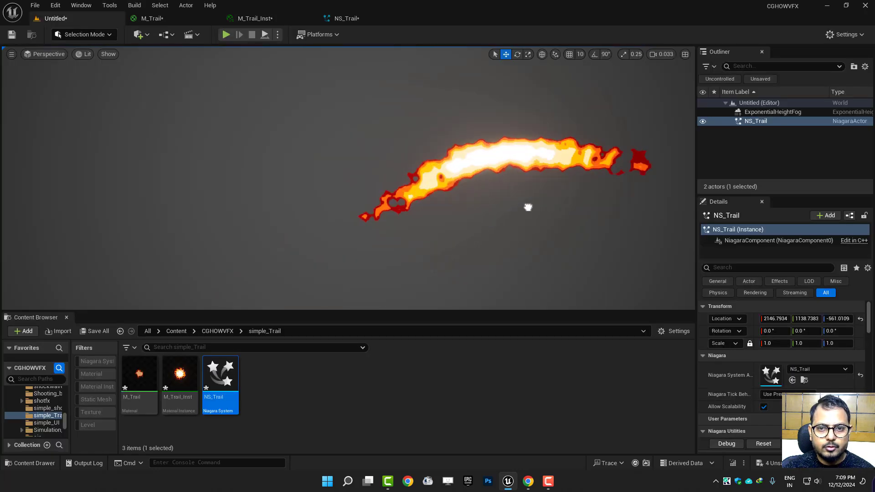